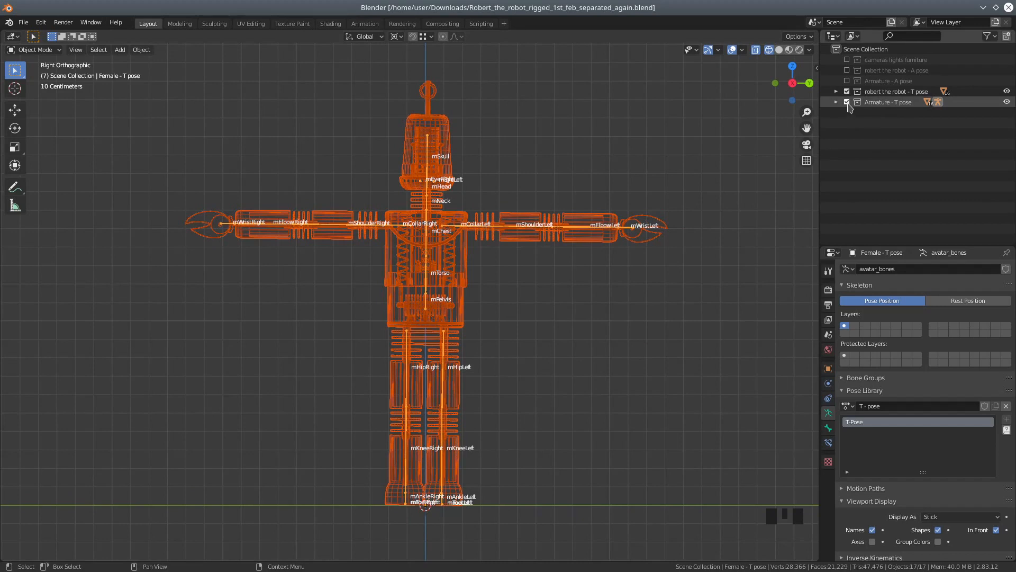
- Hide the Armature - T pose collection and exclude it from the view layer
left_click(847, 101)
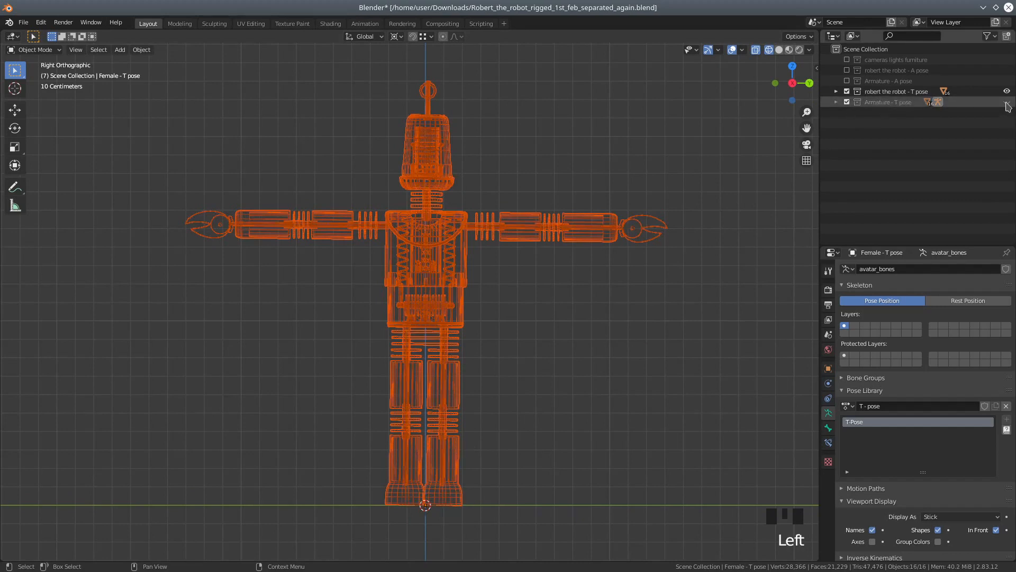
left_click(847, 101)
left_click(847, 102)
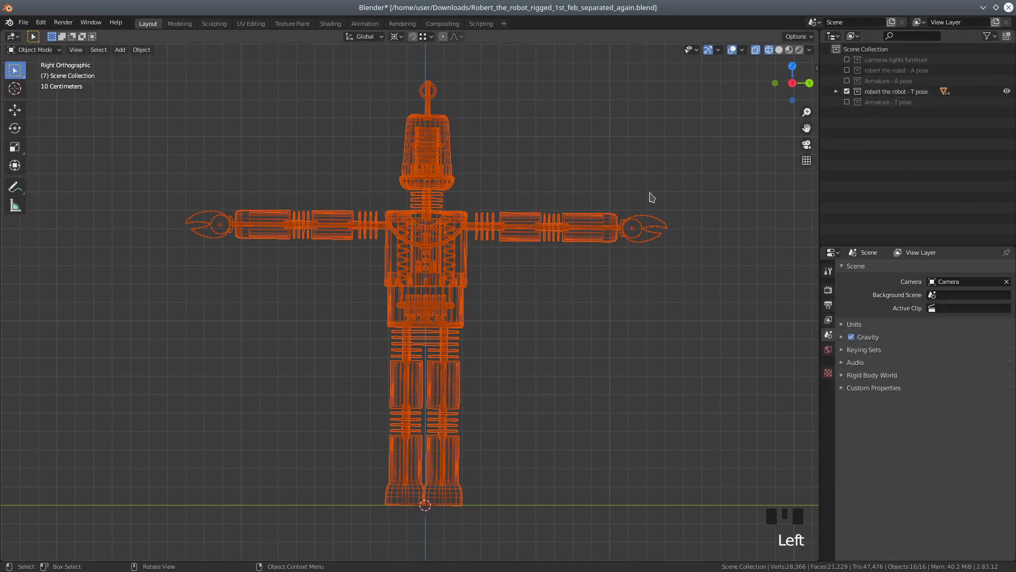
- Examine the robot's separate external plastic and metal meshes and the list of objects in the robert the robot - T pose collection
left_click(586, 236)
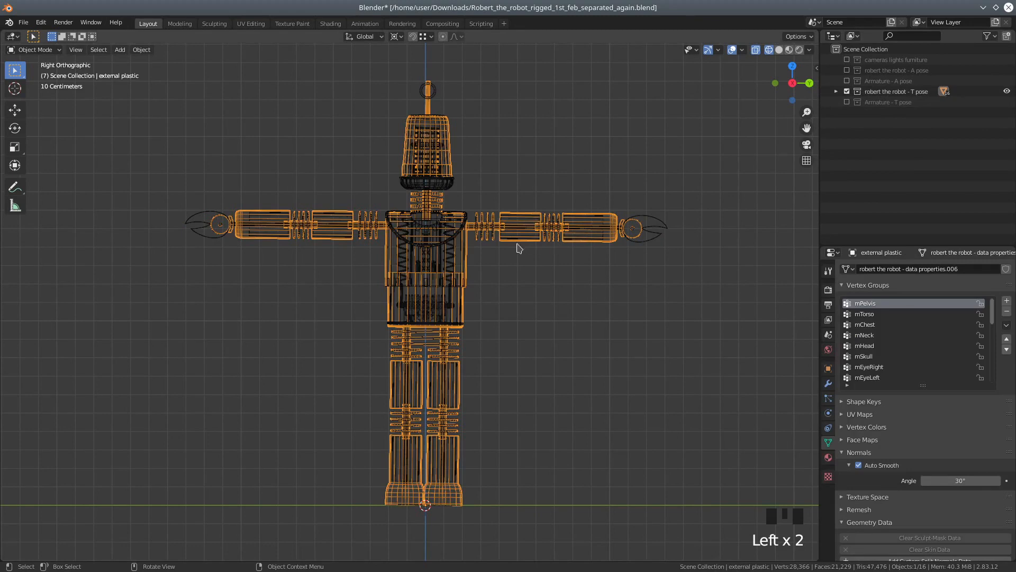
left_click(452, 258)
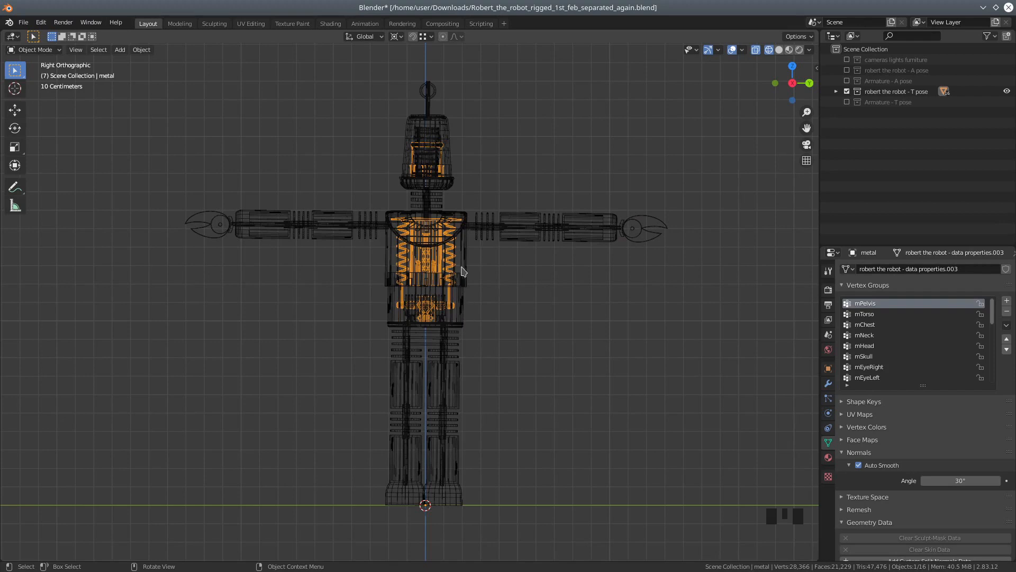
scroll(488, 297, "up", 2)
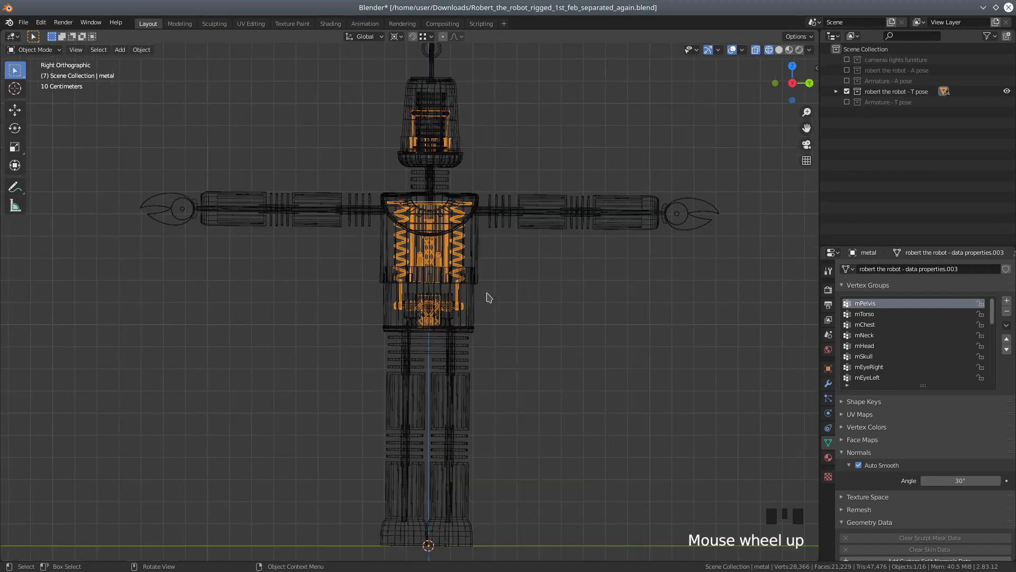
scroll(488, 297, "down", 1)
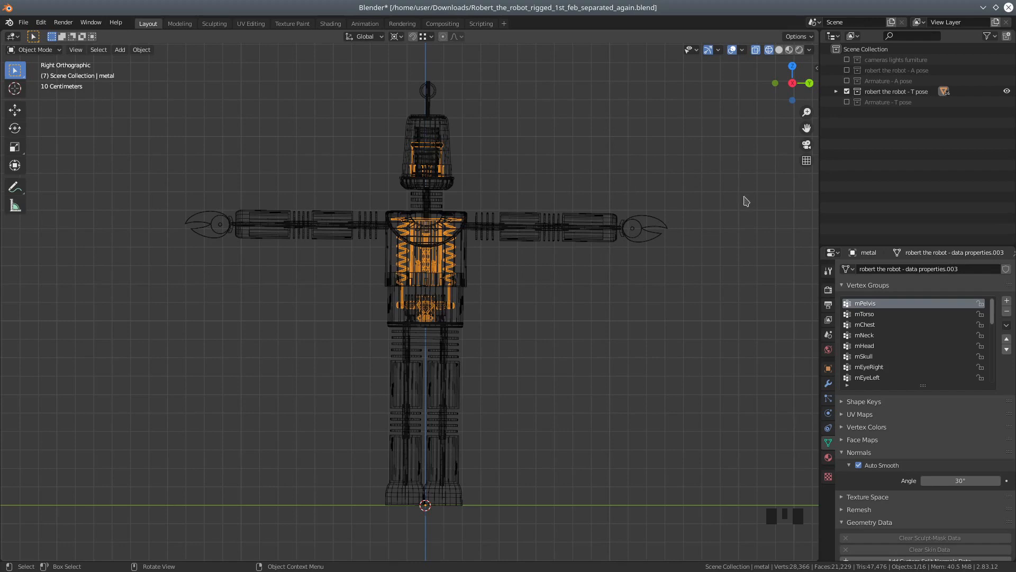
left_click(836, 92)
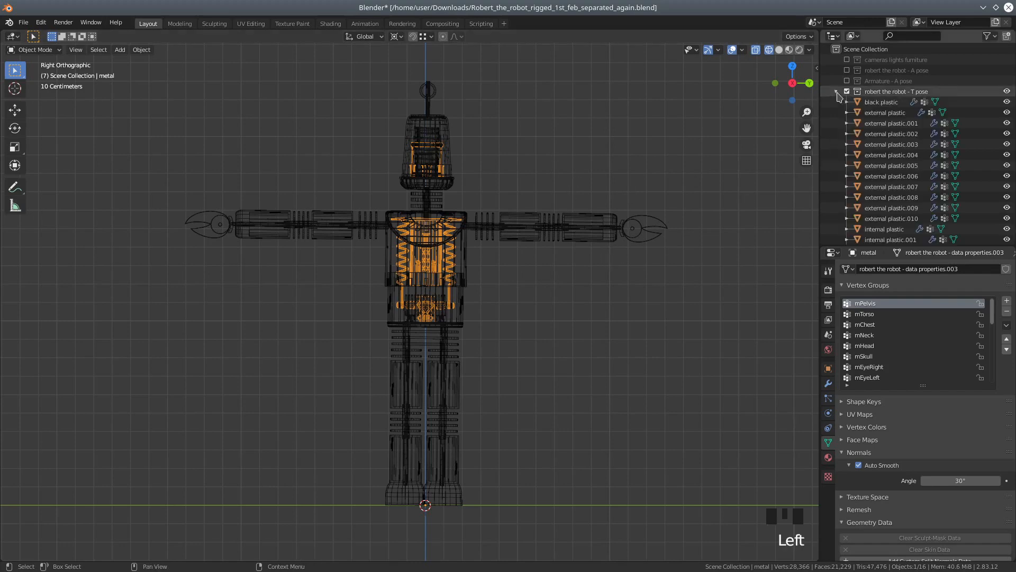
scroll(887, 136, "down", 3)
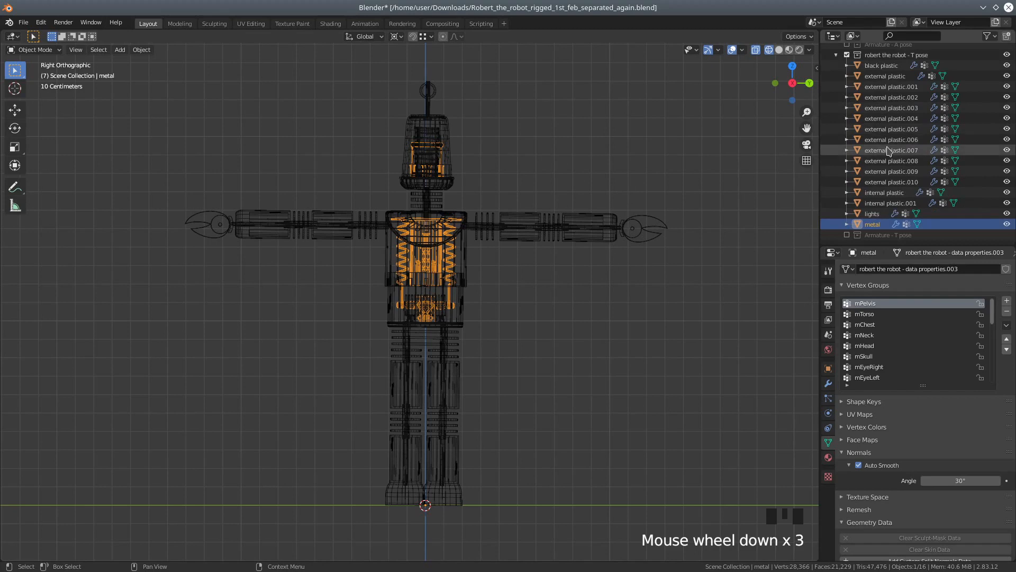
scroll(886, 130, "up", 1)
scroll(886, 116, "down", 2)
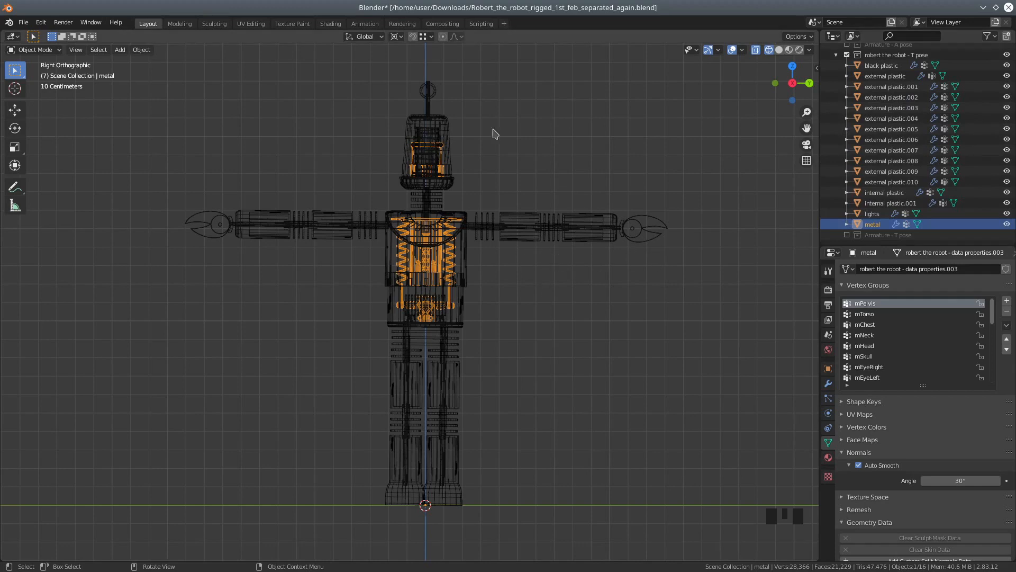
- Save the scene under the new file name Robert_temporary.blend in the Downloads folder
left_click(23, 25)
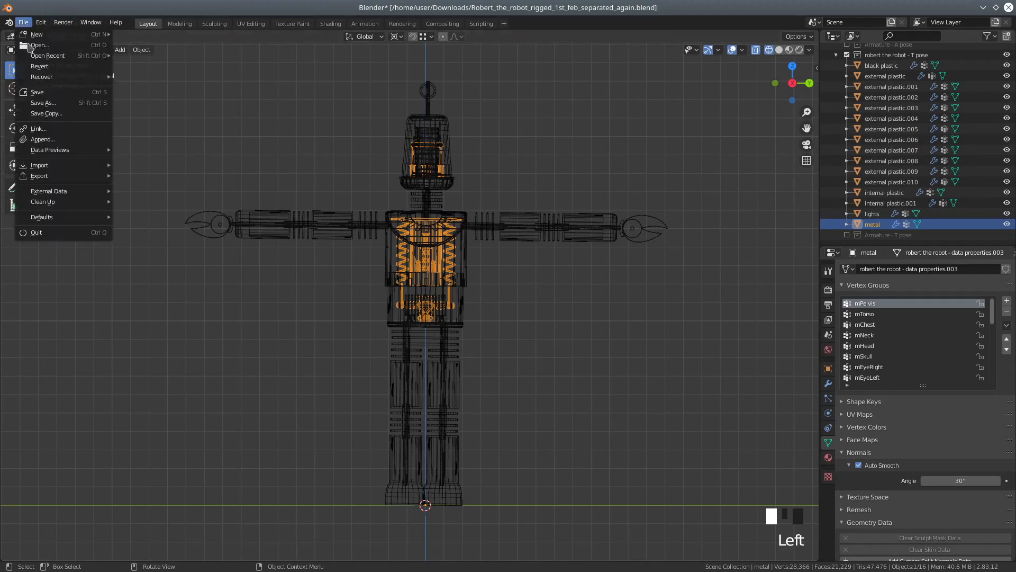
left_click(42, 102)
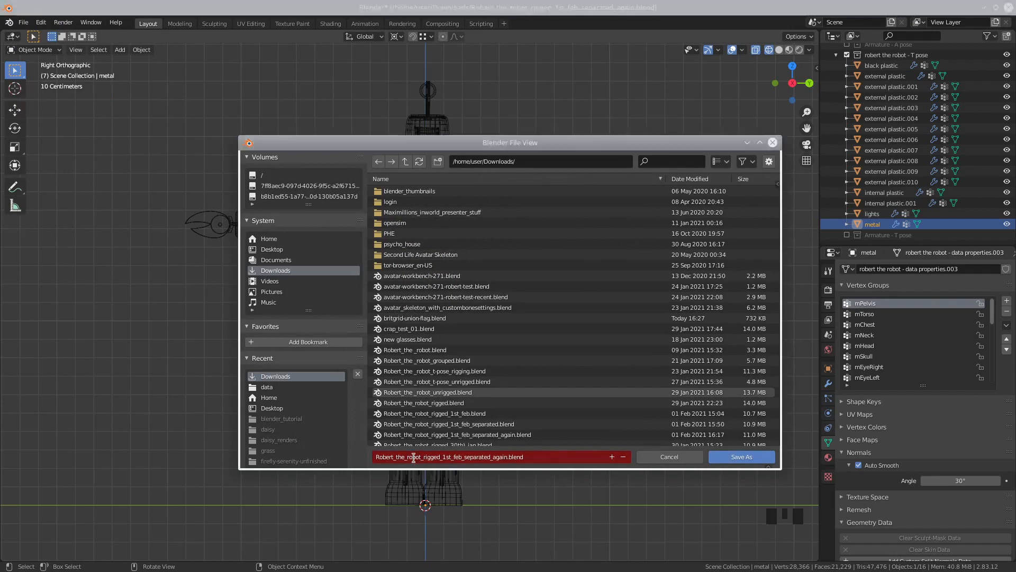
left_click(482, 453)
left_click_drag(507, 456, 397, 456)
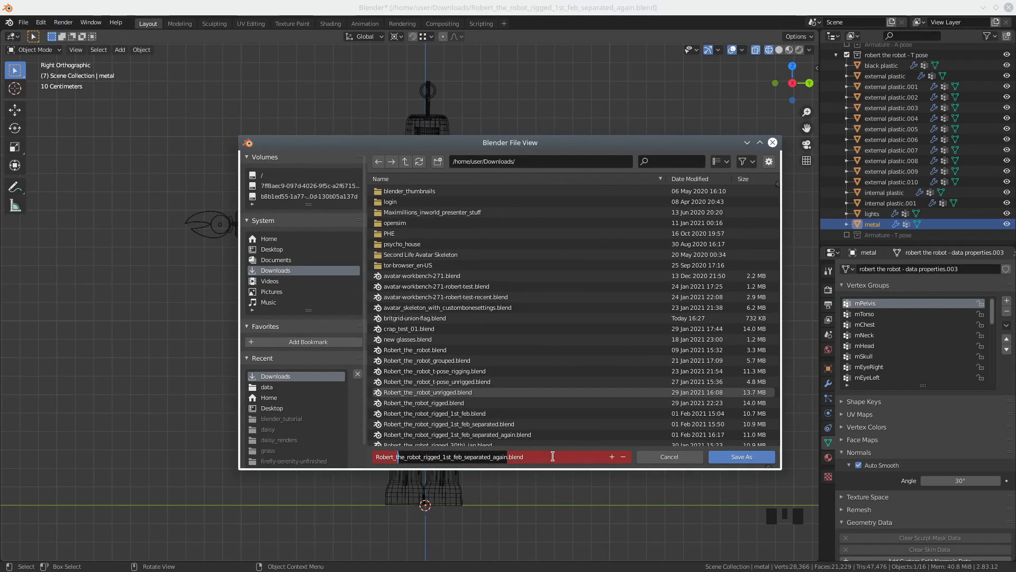
type("emporary")
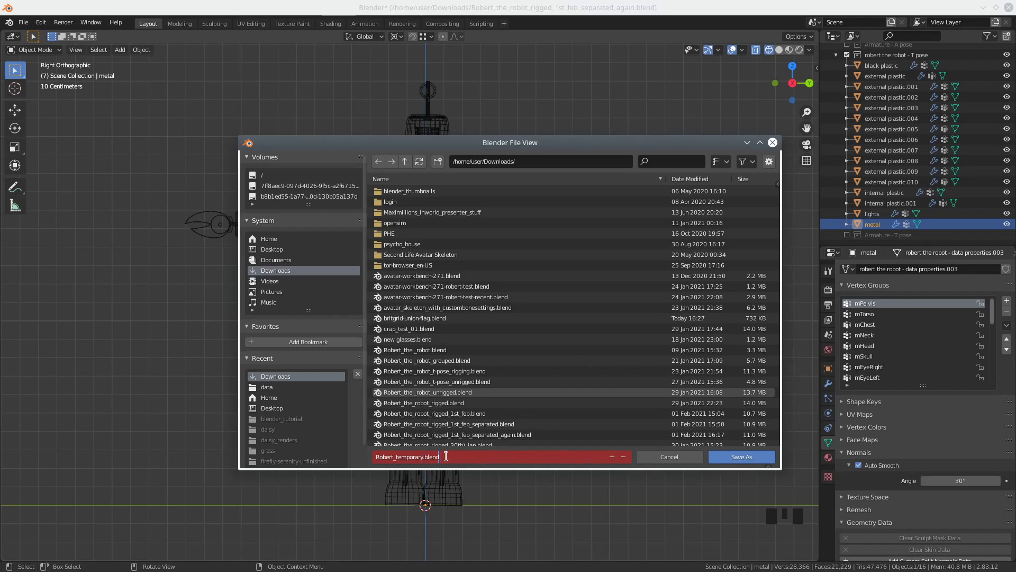
left_click(744, 458)
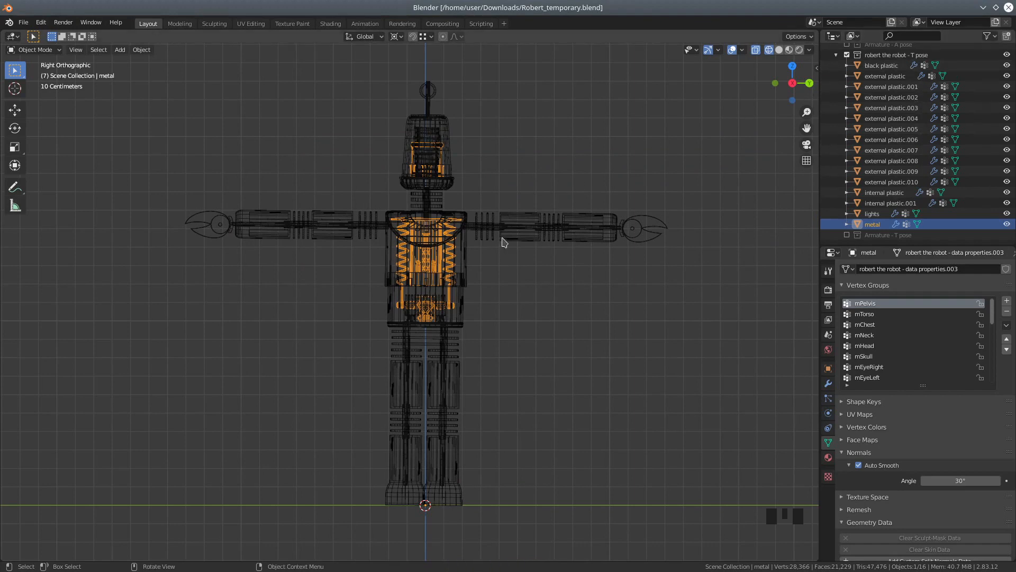
- Select all the robot's mesh parts with external plastic as the active object and join them into one object
scroll(504, 250, "down", 1)
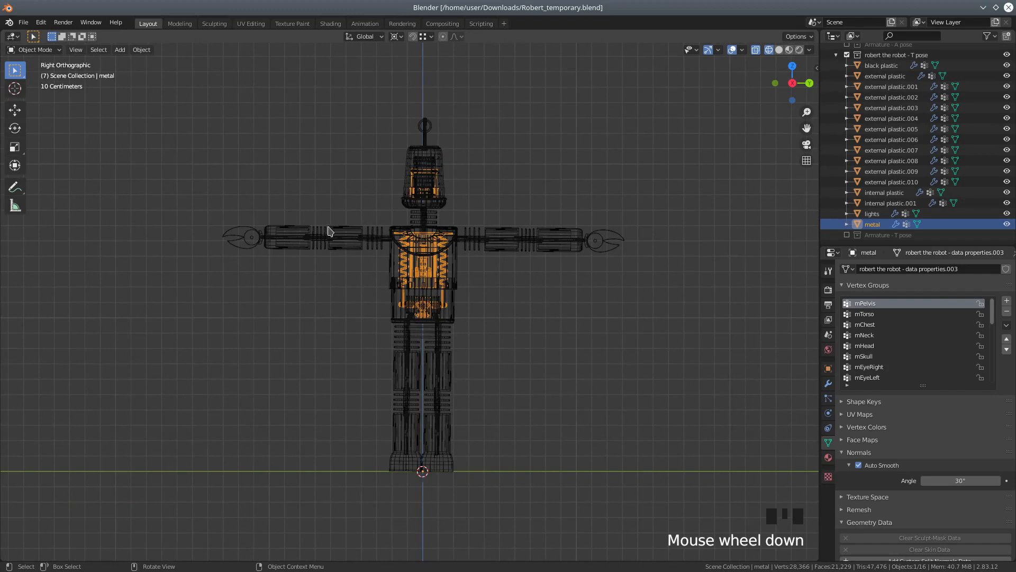
key("a")
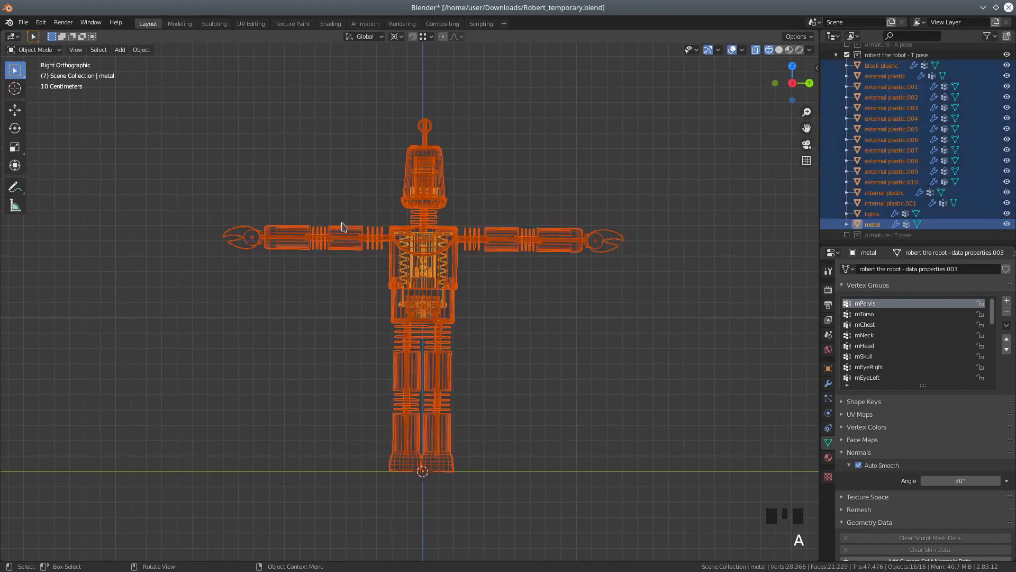
key("a")
key("a")
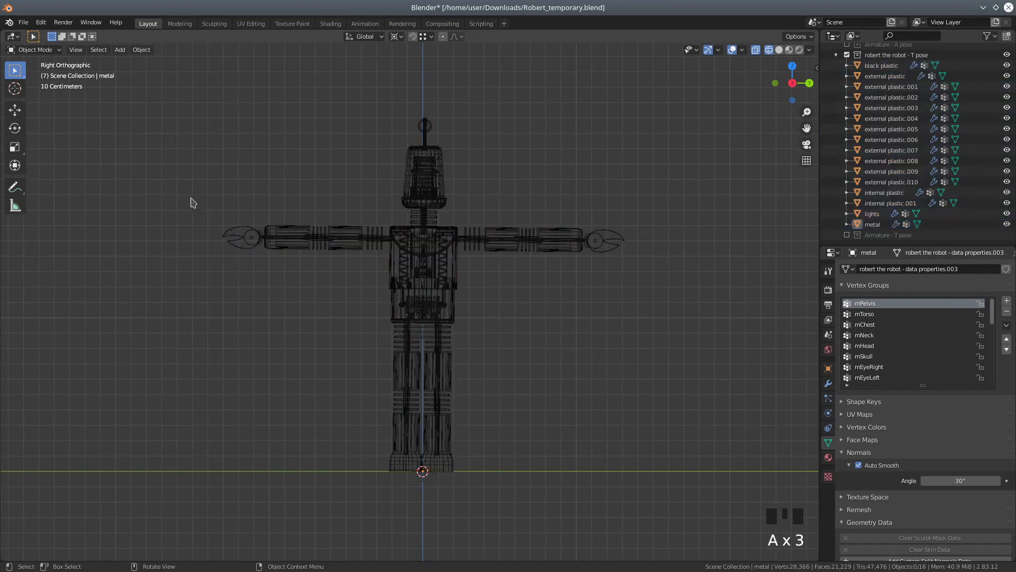
key("b")
left_click_drag(206, 93, 664, 492)
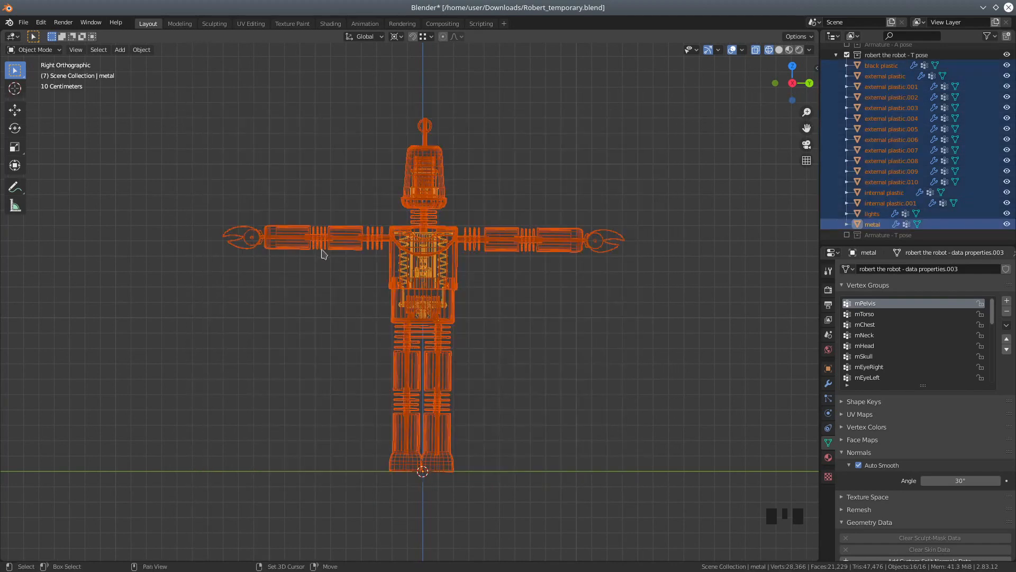
left_click(295, 253, "shift")
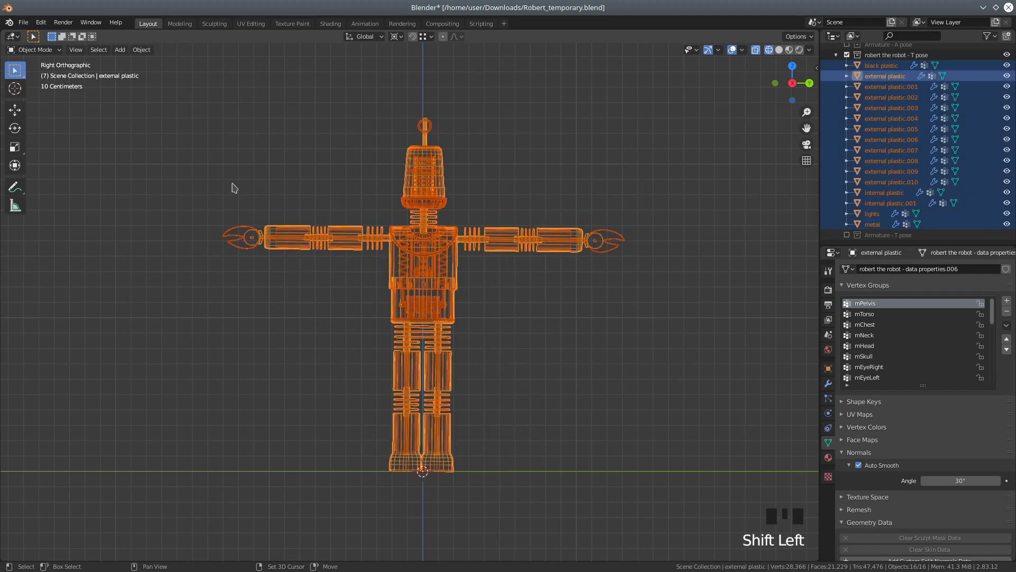
left_click(140, 51)
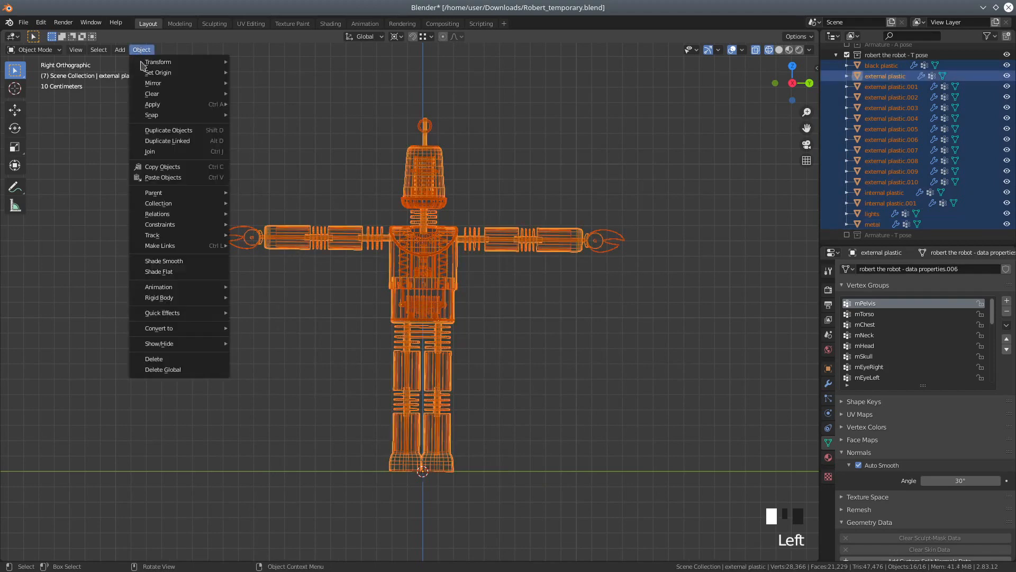
left_click(153, 152)
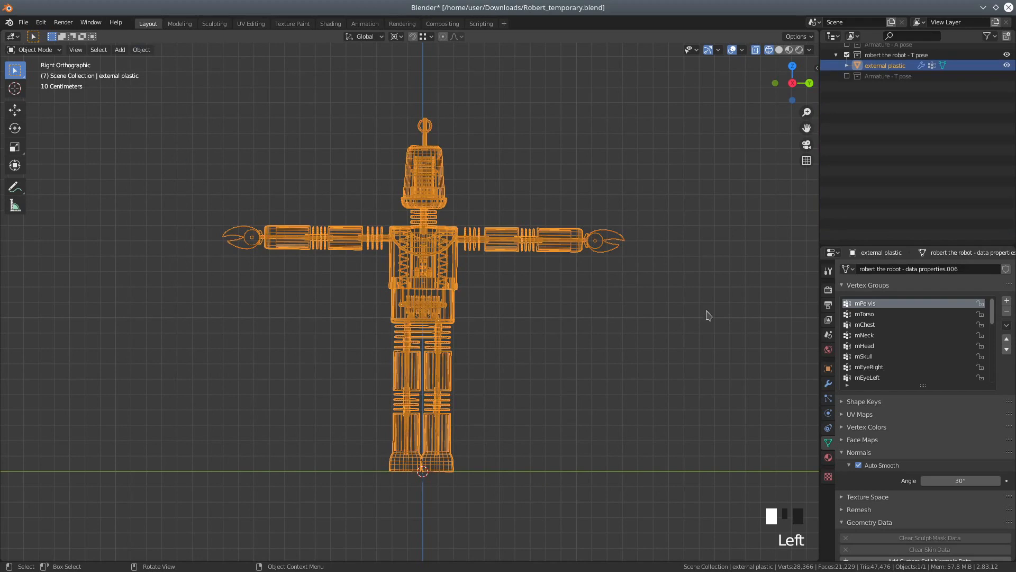
- Expand the external plastic object's contents in the outliner, enter Edit Mode on it and select all its geometry
left_click(847, 101)
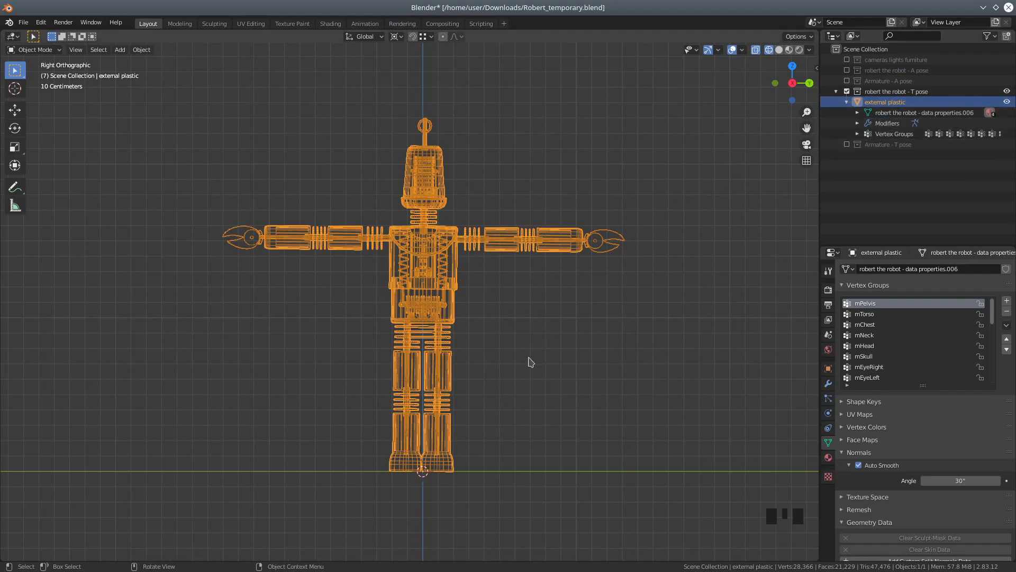
scroll(531, 362, "up", 1)
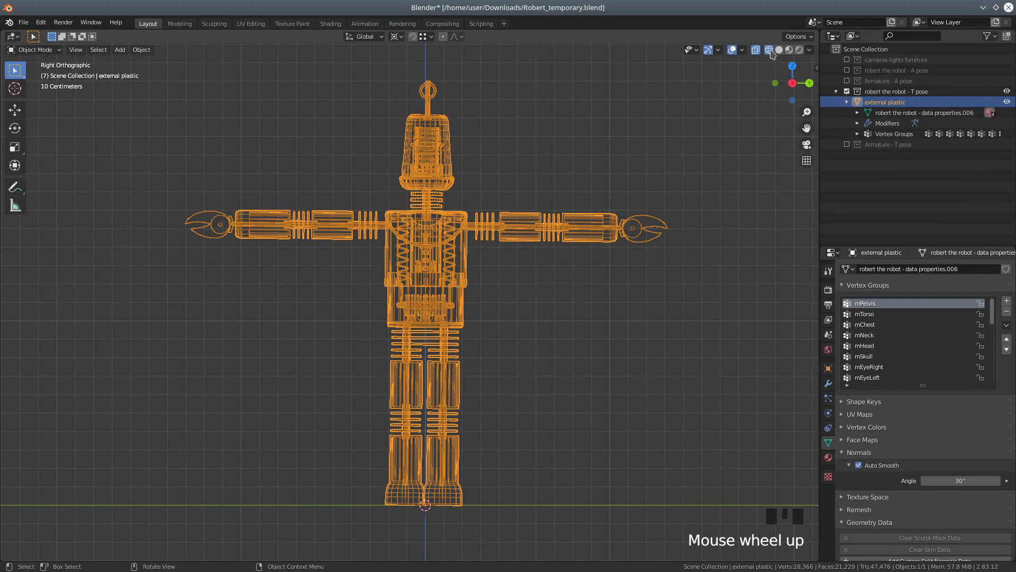
left_click(742, 50)
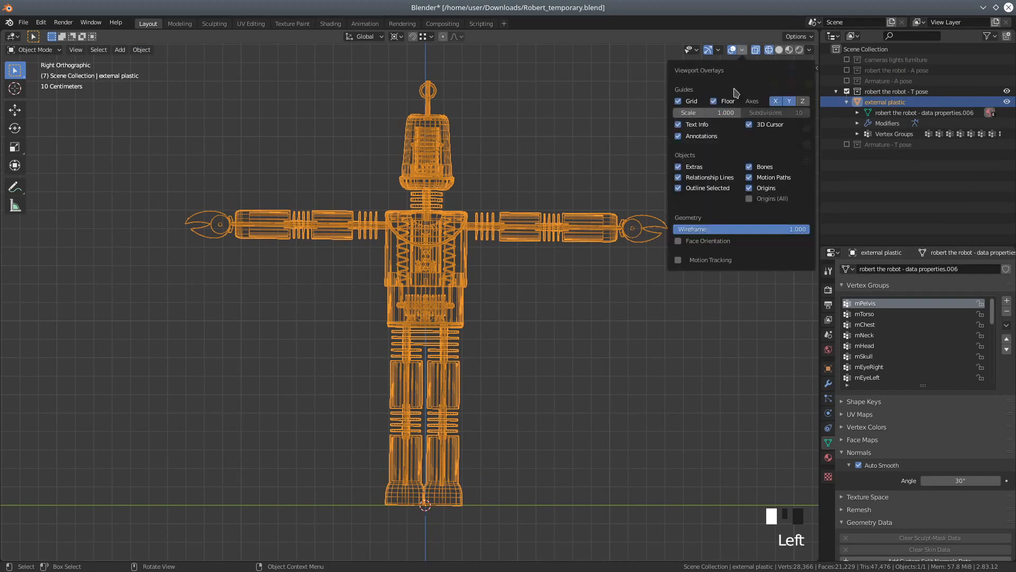
mouse_move(721, 53)
left_click(47, 51)
left_click(53, 78)
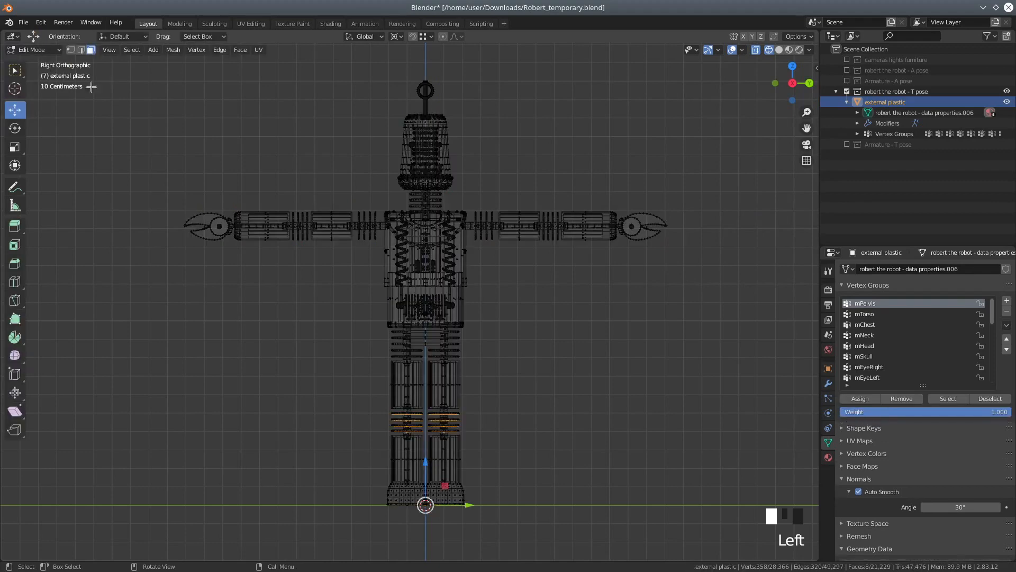
key("a")
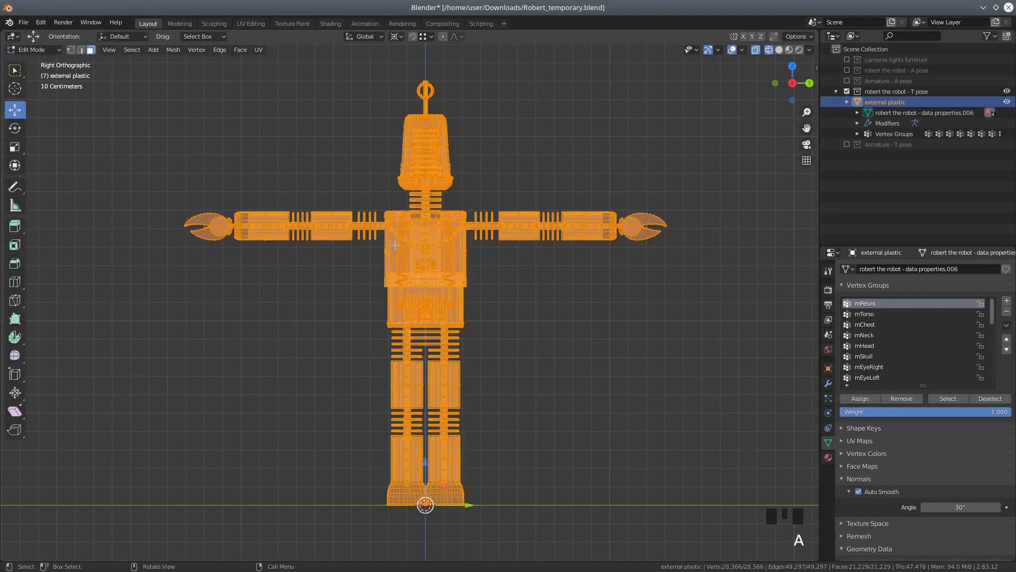
- Enable the Hidden Wire and Vertex Group Weights overlays for the mesh
left_click(743, 51)
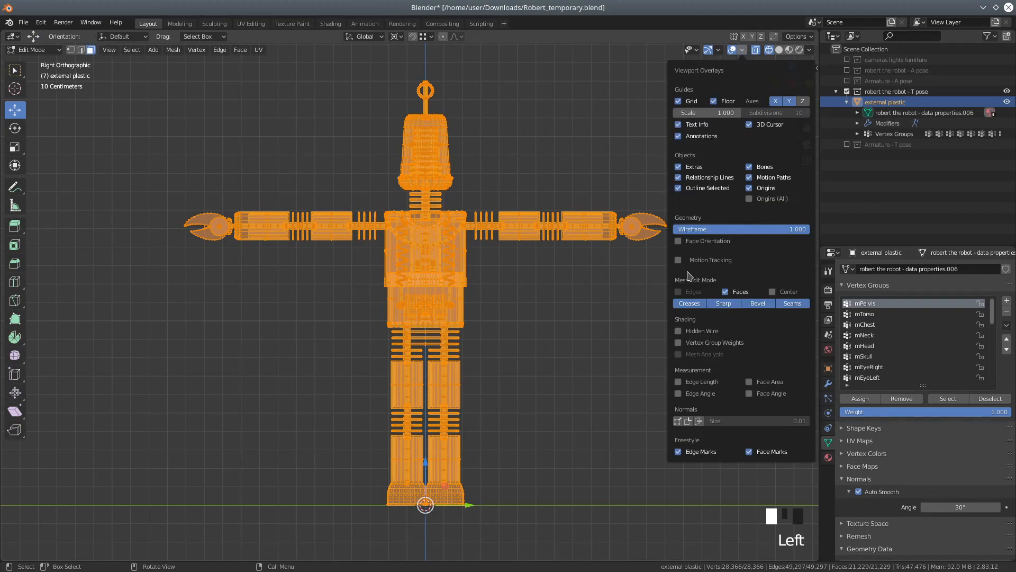
left_click(679, 331)
left_click(678, 343)
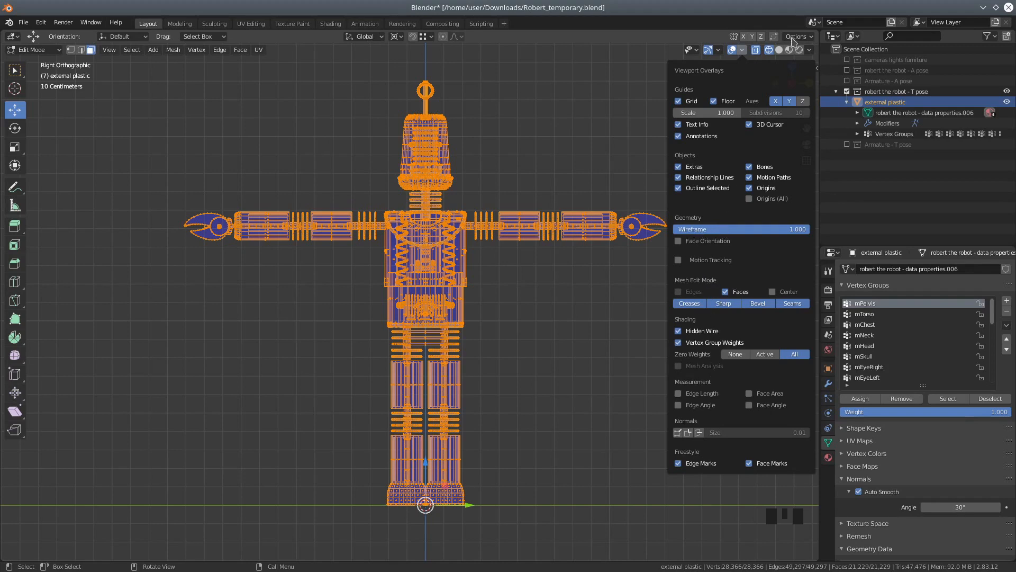
left_click(721, 52)
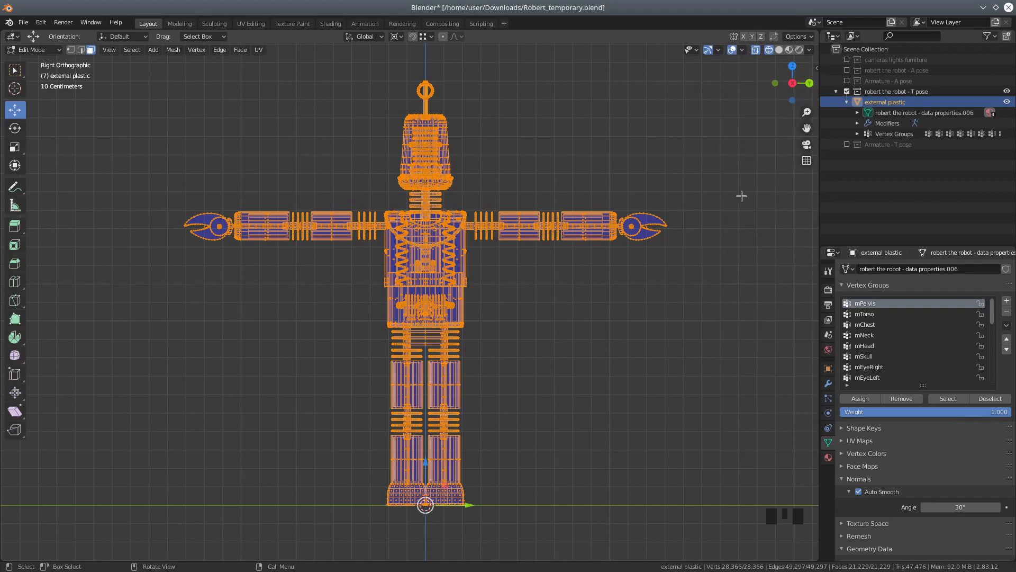
- Include the Armature - T pose collection in the view layer again, expand it in the outliner and return to Object Mode
left_click(847, 144)
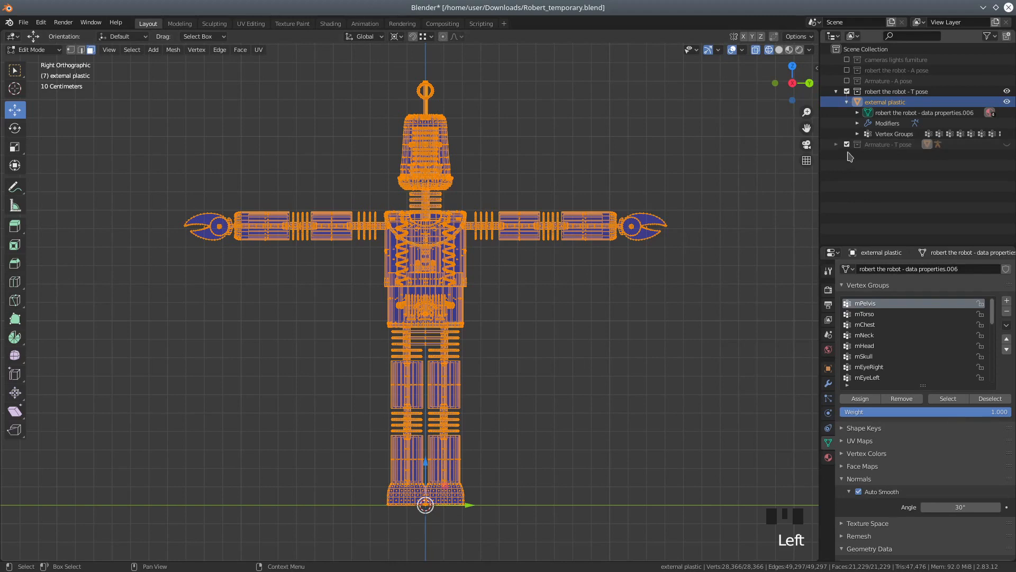
left_click(836, 145)
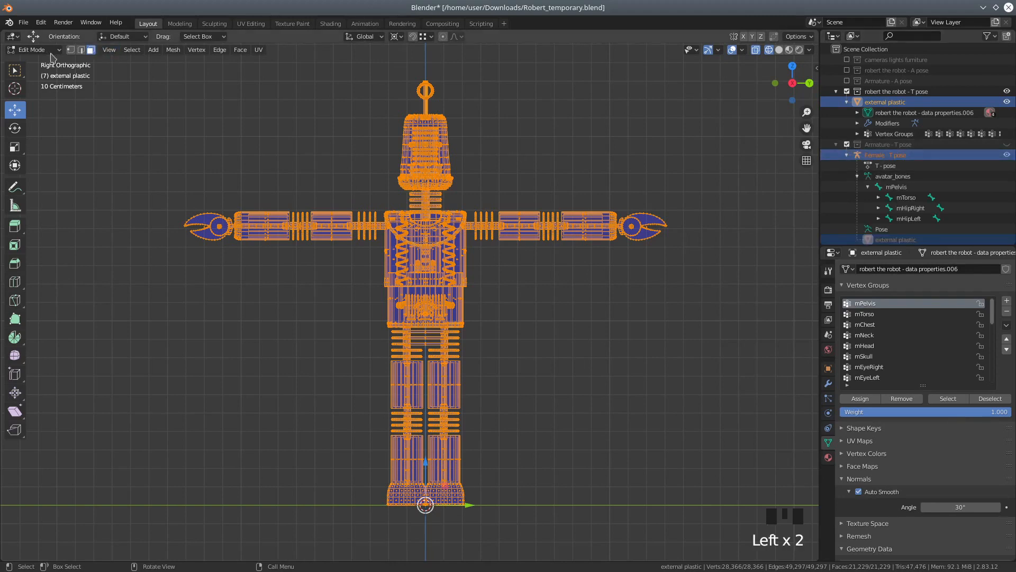
left_click(31, 50)
left_click(32, 60)
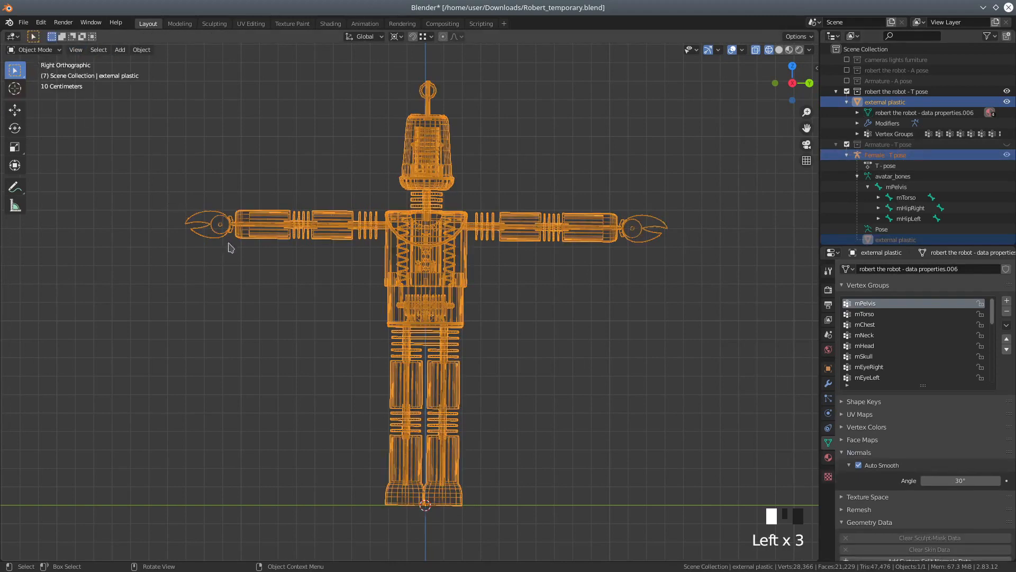
- Make the Armature - T pose collection visible in the viewport and select the Female - T pose armature
middle_click_drag(587, 283, 556, 259)
scroll(946, 202, "down", 2)
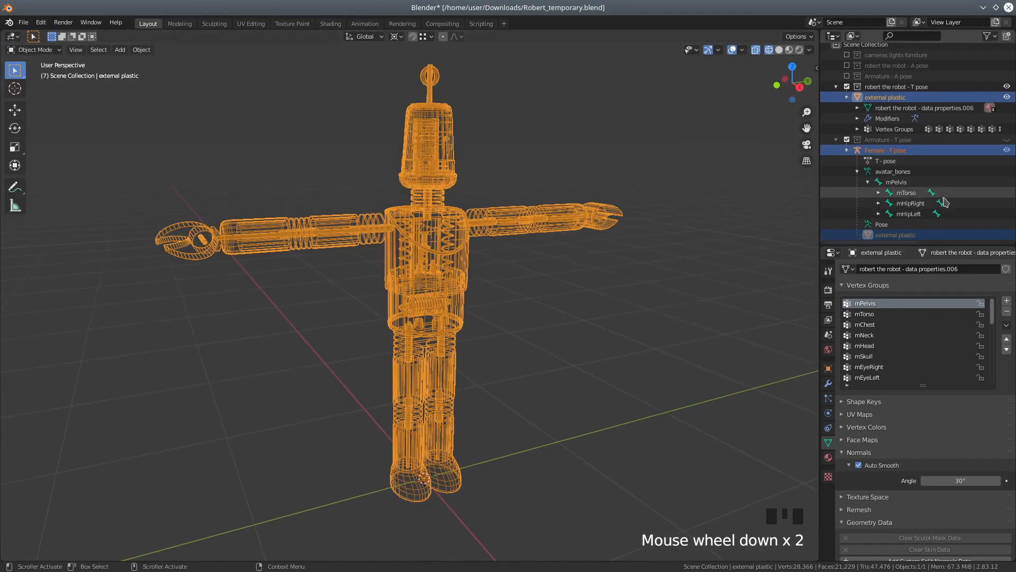
left_click(1007, 139)
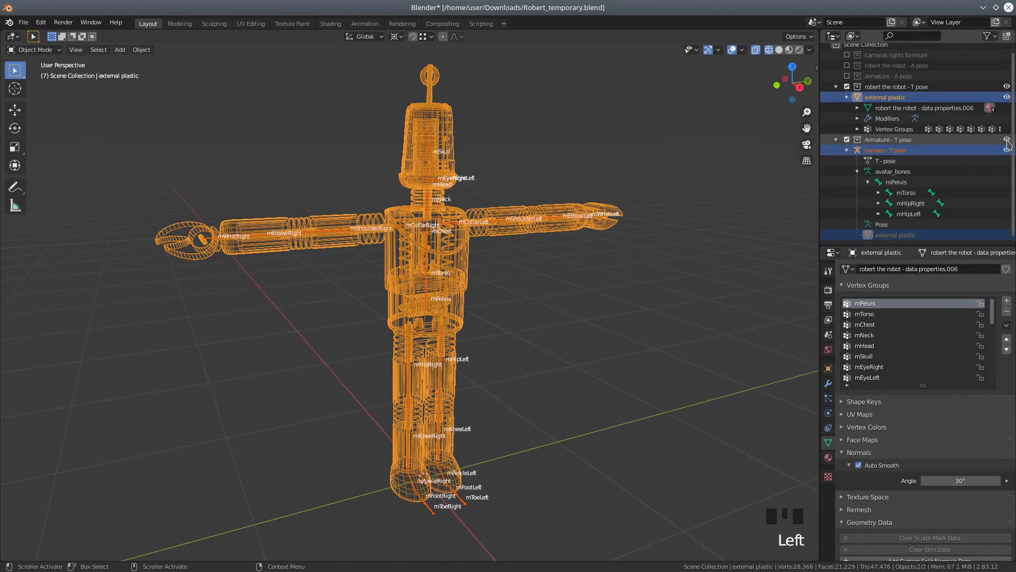
left_click(258, 239)
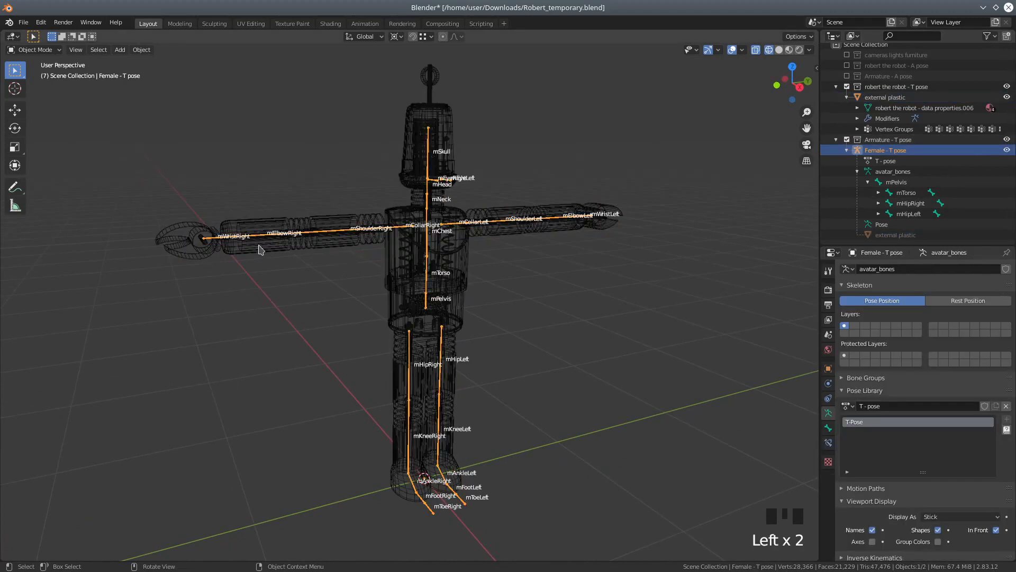
- Add the external plastic mesh to the selected T-pose armature as the active object and switch to Weight Paint mode
left_click(260, 251, "shift")
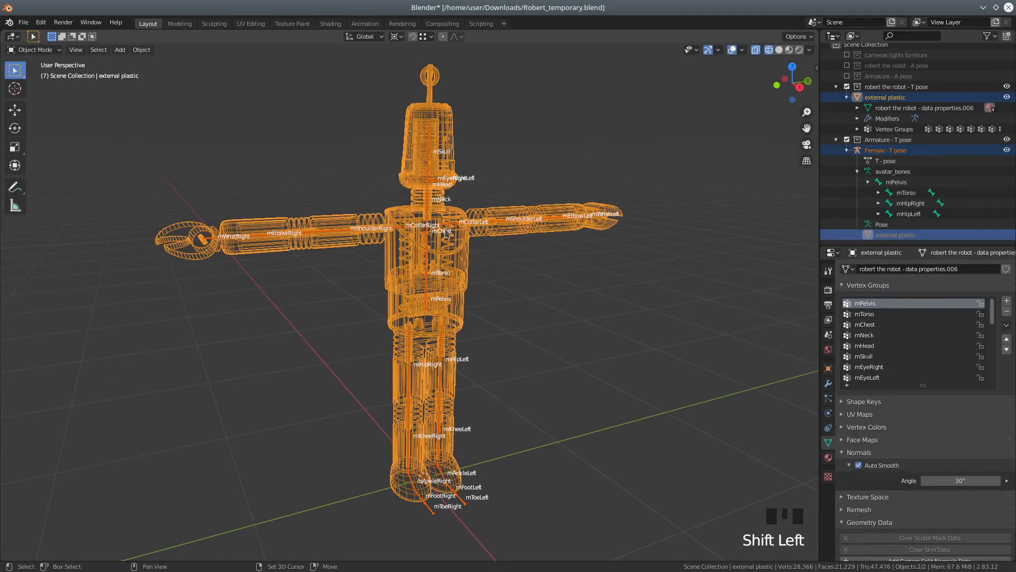
left_click(742, 50)
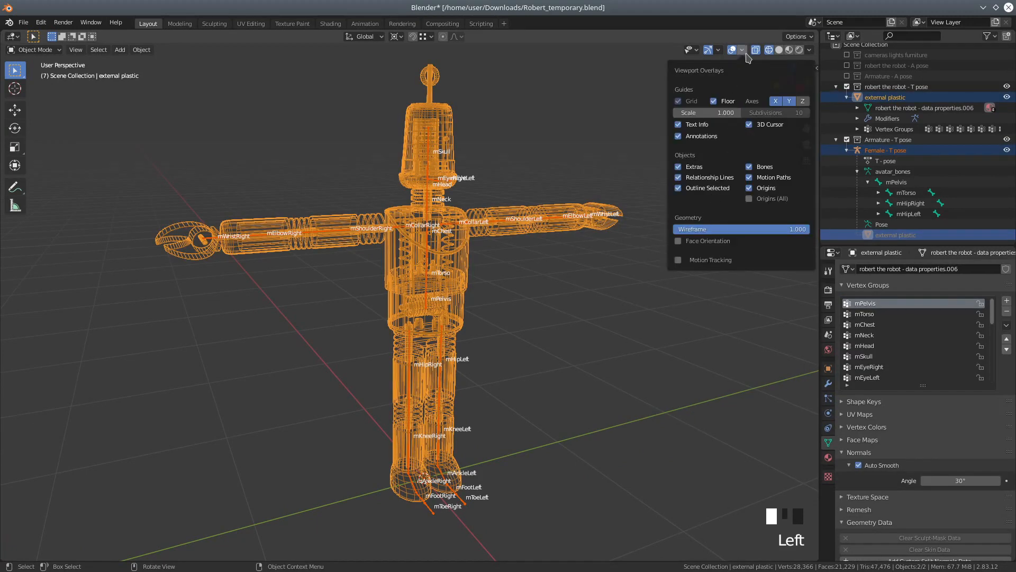
mouse_move(719, 51)
left_click(54, 51)
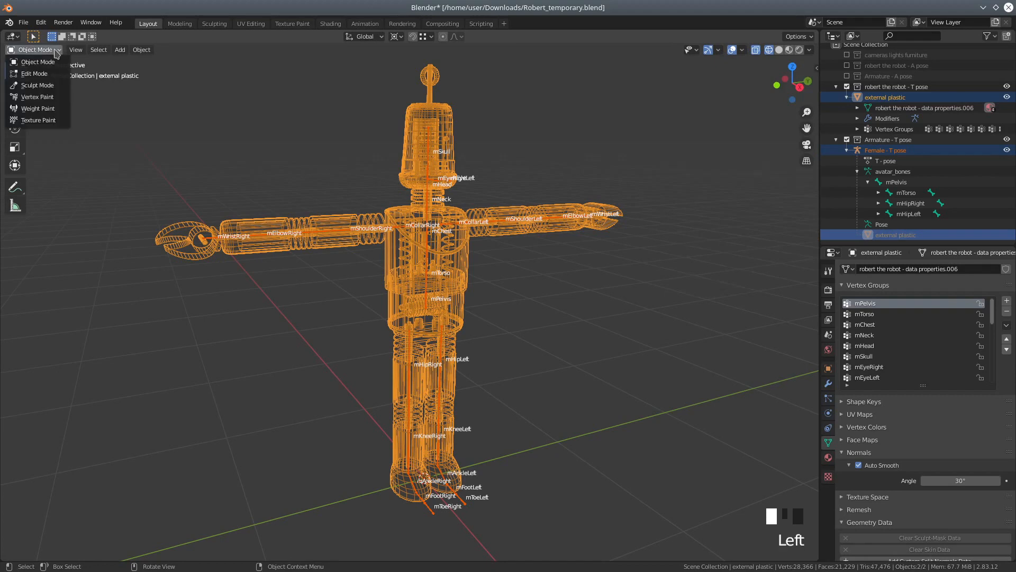
left_click(40, 109)
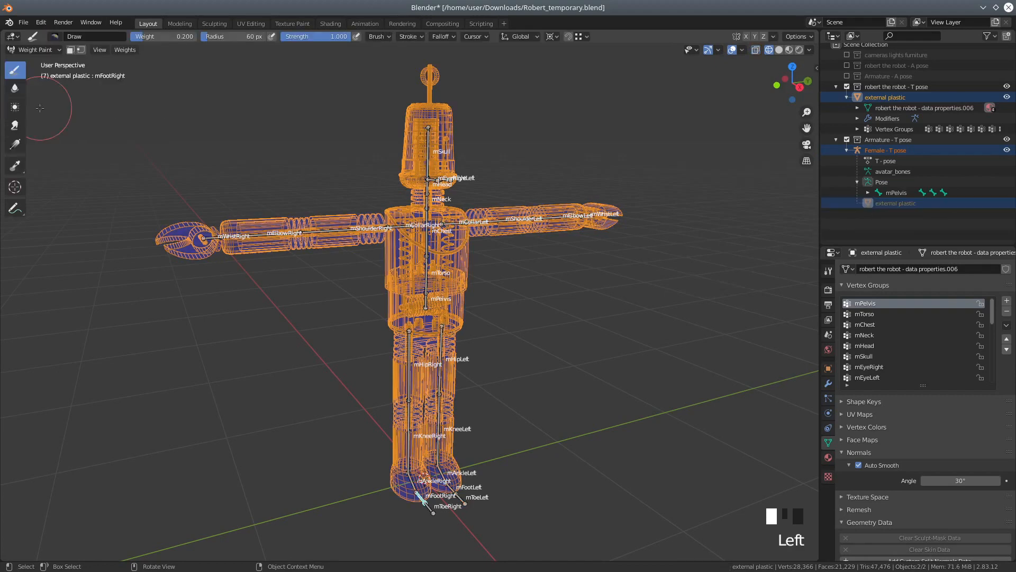
left_click(743, 50)
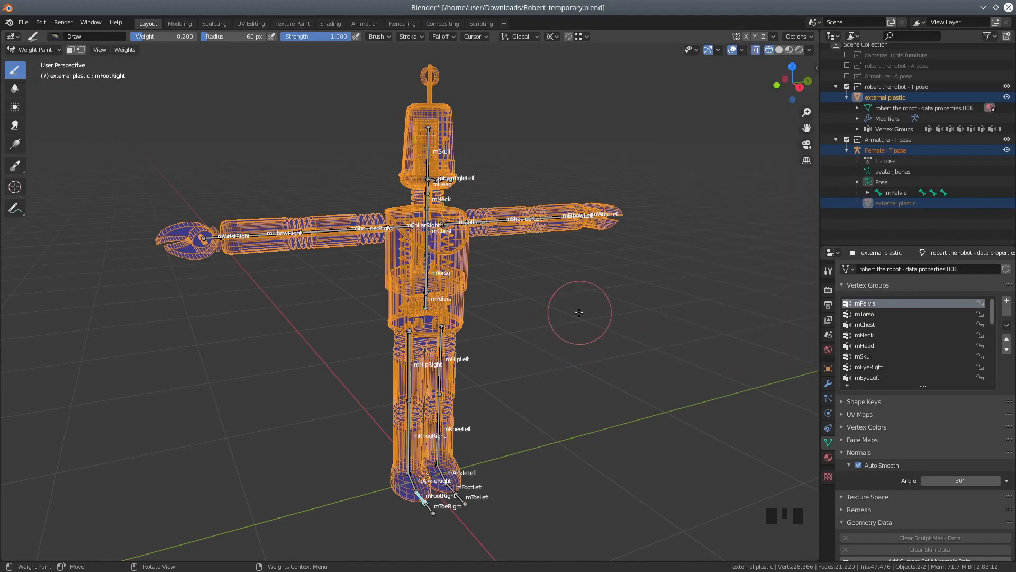
- View the robot in the Right Orthographic view and display the weights of the mElbowRight and mWristRight bones
middle_click_drag(582, 303, 544, 302)
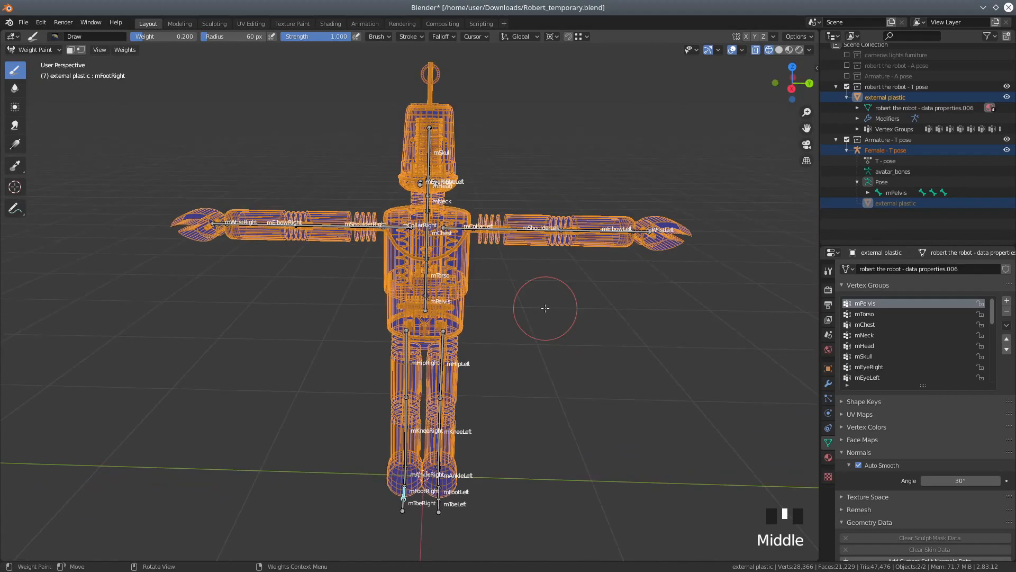
scroll(551, 343, "up", 2)
scroll(547, 338, "up", 1)
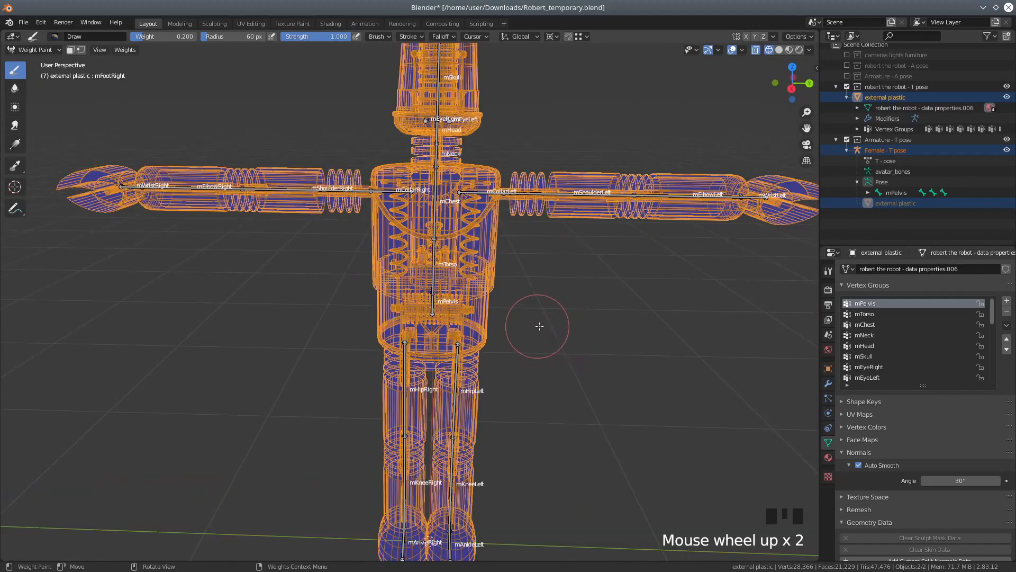
scroll(540, 331, "down", 2)
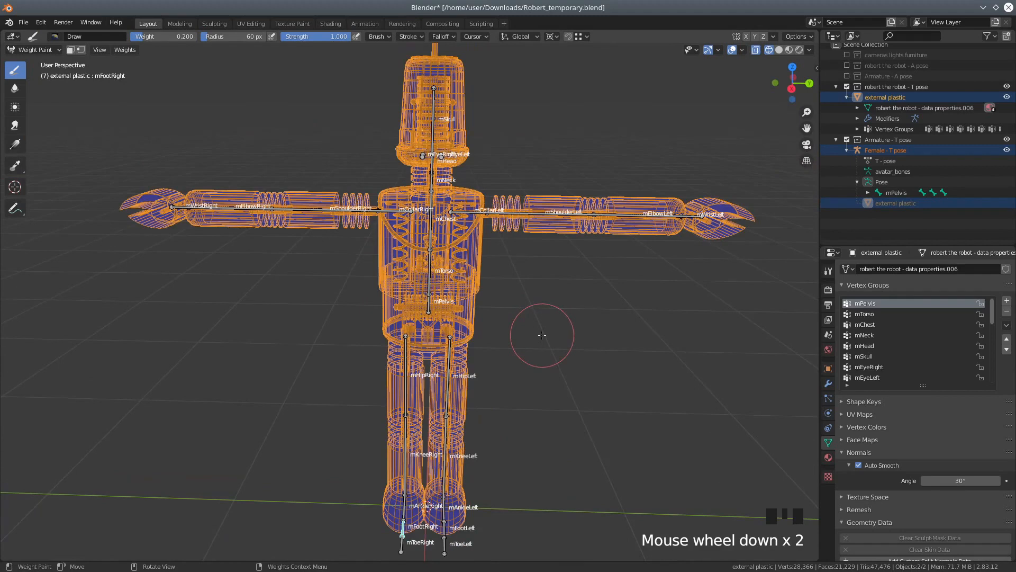
key("KP_3")
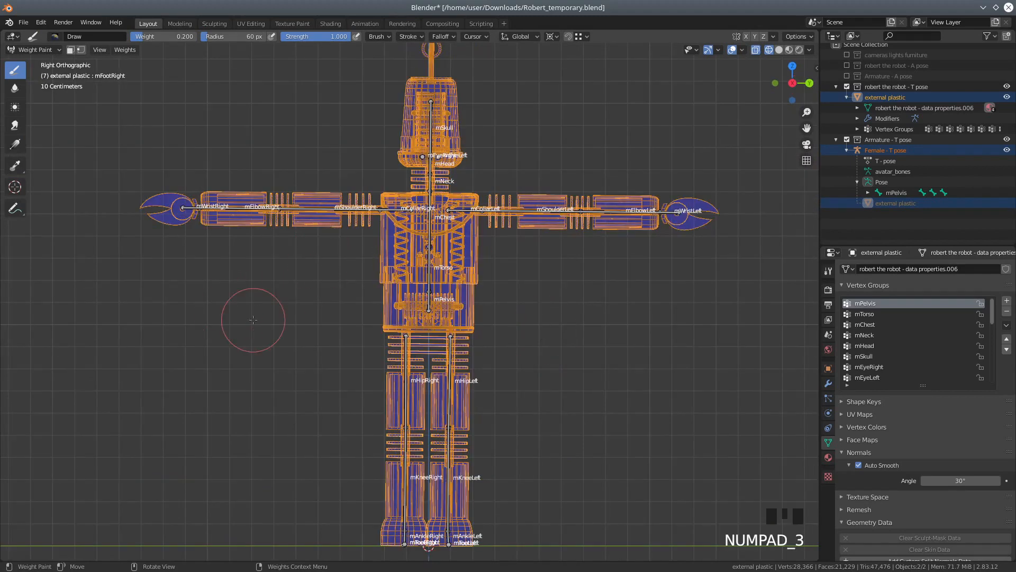
middle_click_drag(273, 313, 328, 323, "shift")
scroll(329, 323, "down", 1)
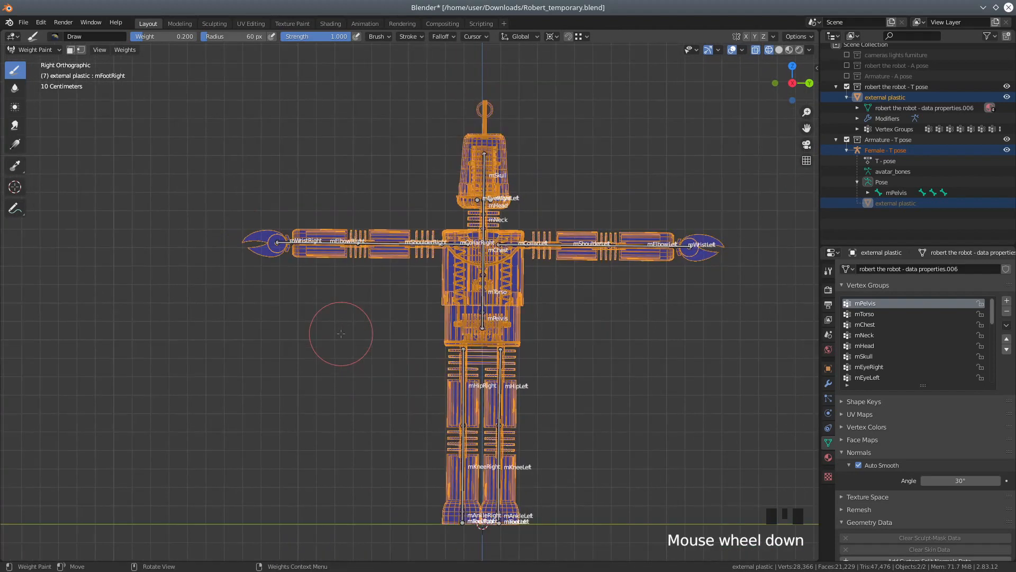
scroll(320, 296, "up", 2)
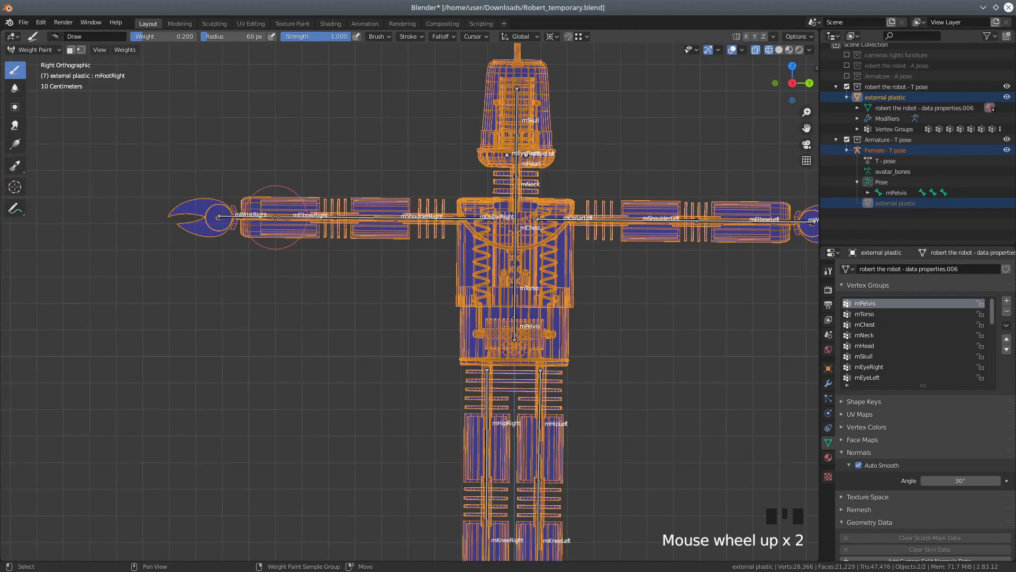
left_click(275, 217, "shift")
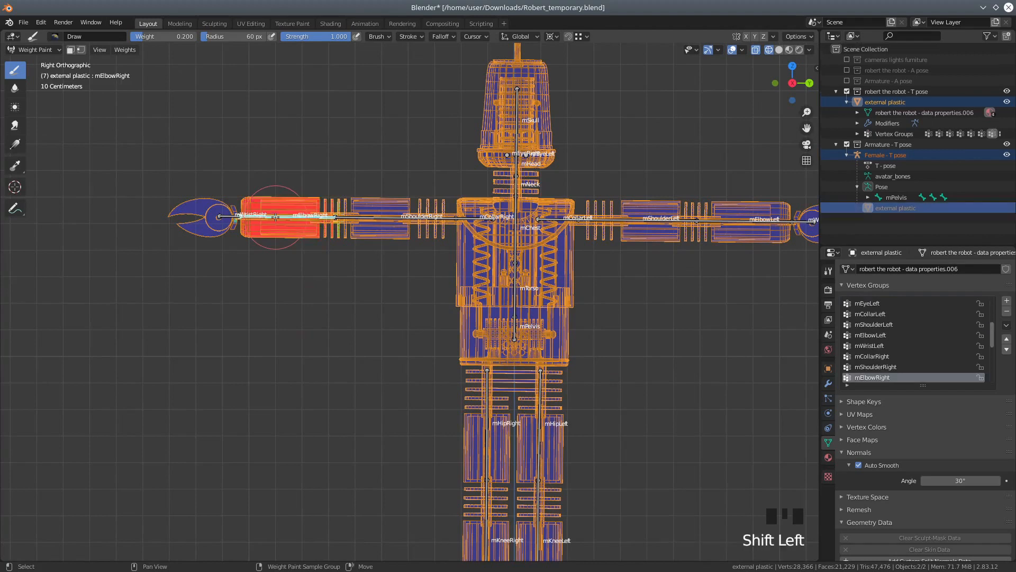
left_click(224, 219, "shift")
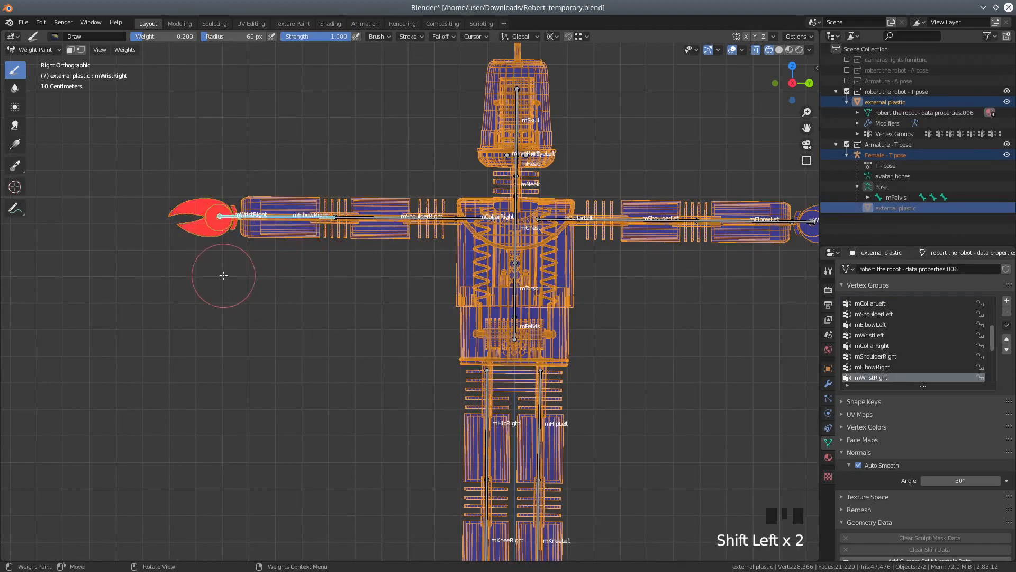
- Paint one Draw brush dab on the right hand's mWristRight weights and undo it
middle_click_drag(268, 283, 404, 336, "shift")
scroll(384, 335, "up", 3)
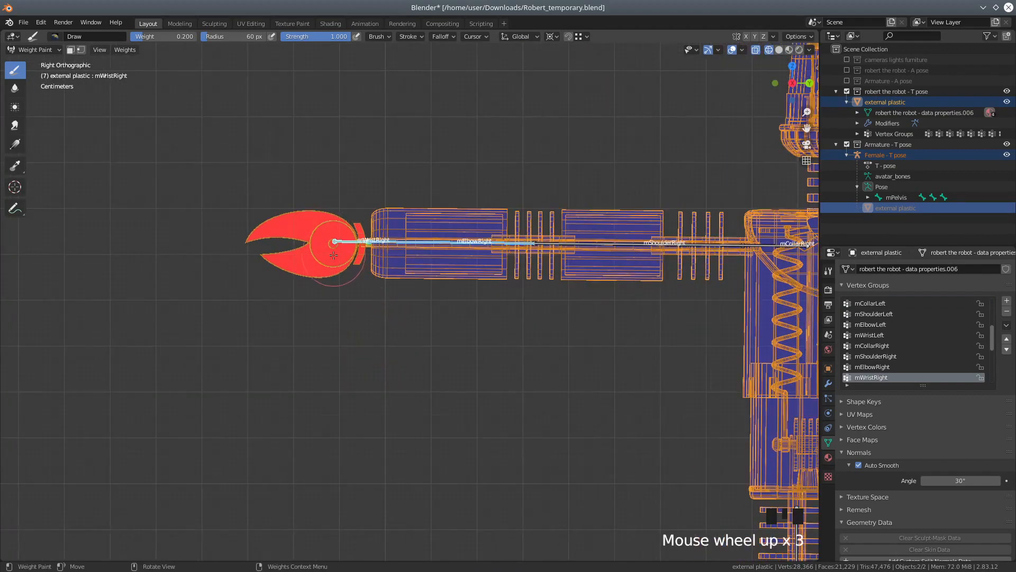
scroll(333, 256, "up", 3)
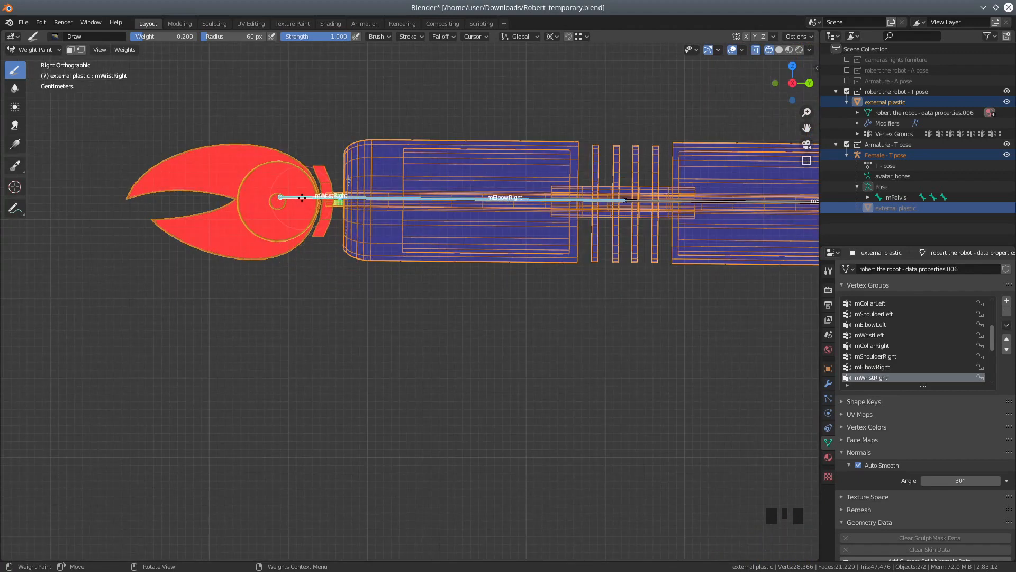
left_click(291, 196)
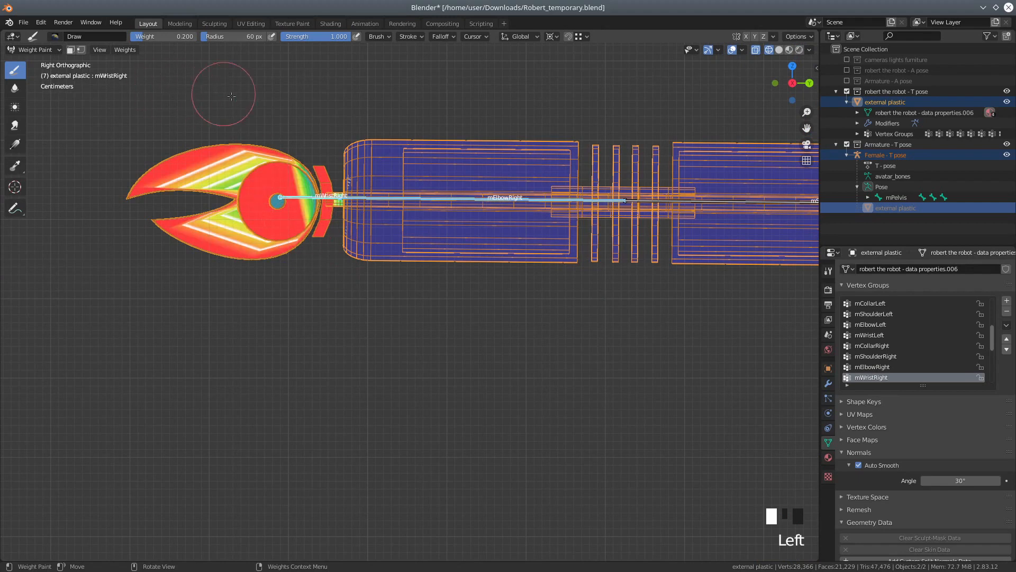
key("ctrl+z")
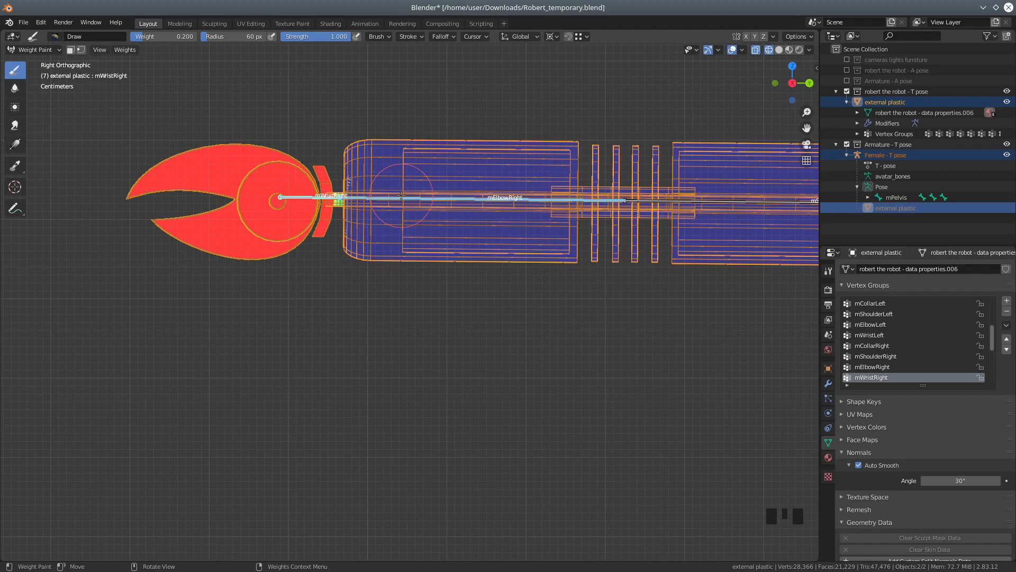
- Clear the bone selection and select only the mWristRight bone
key("a")
key("a")
key("a")
key("a")
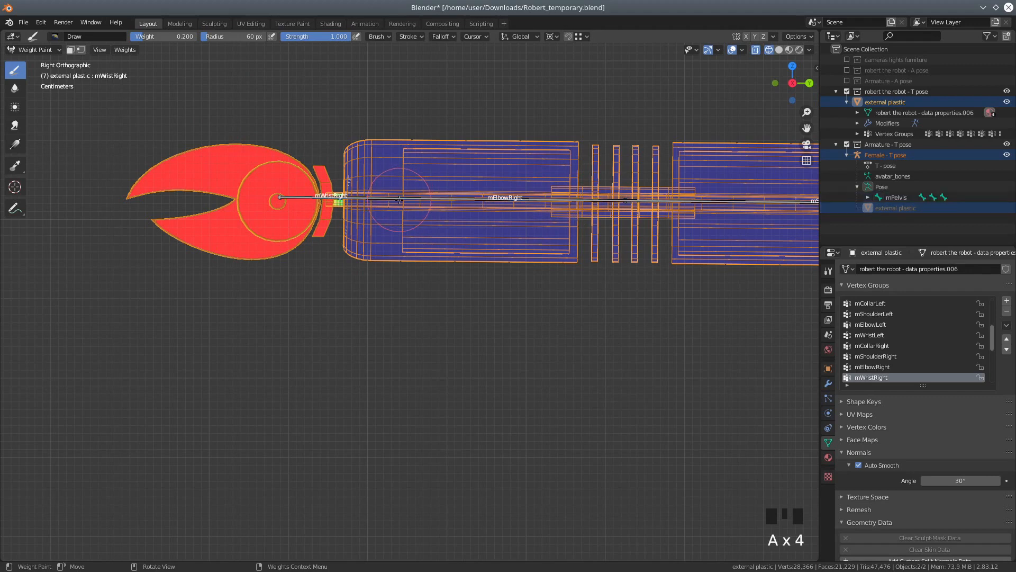
left_click(289, 197, "ctrl")
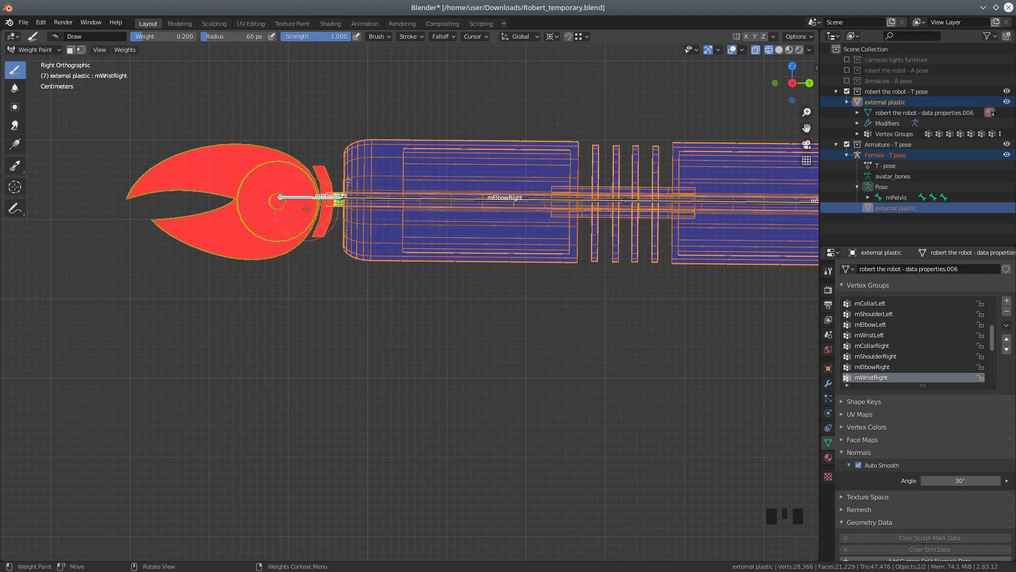
- Try to rotate the mWristRight bone about the current pivot point
scroll(282, 227, "up", 2)
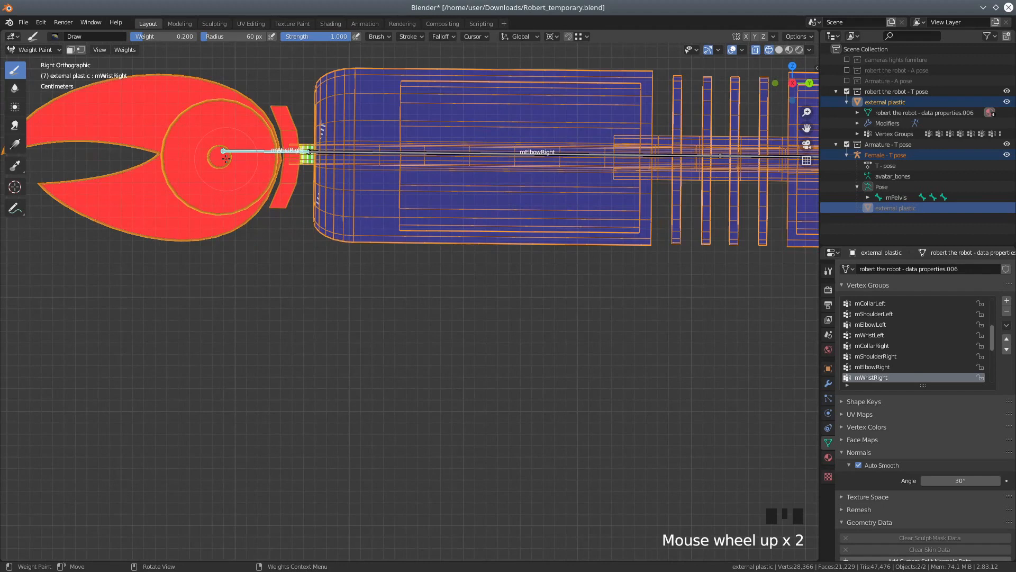
scroll(226, 158, "down", 1)
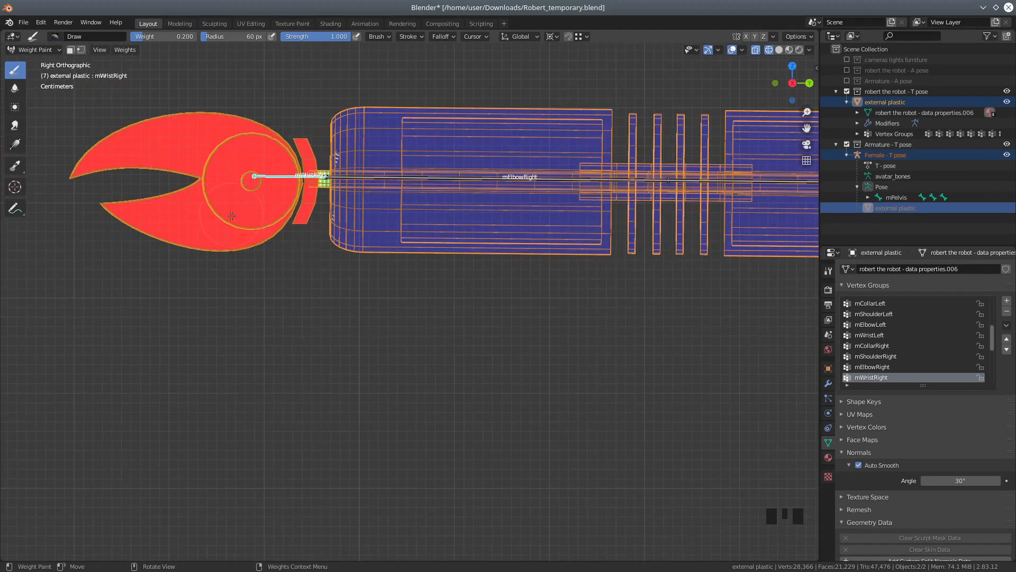
key("r")
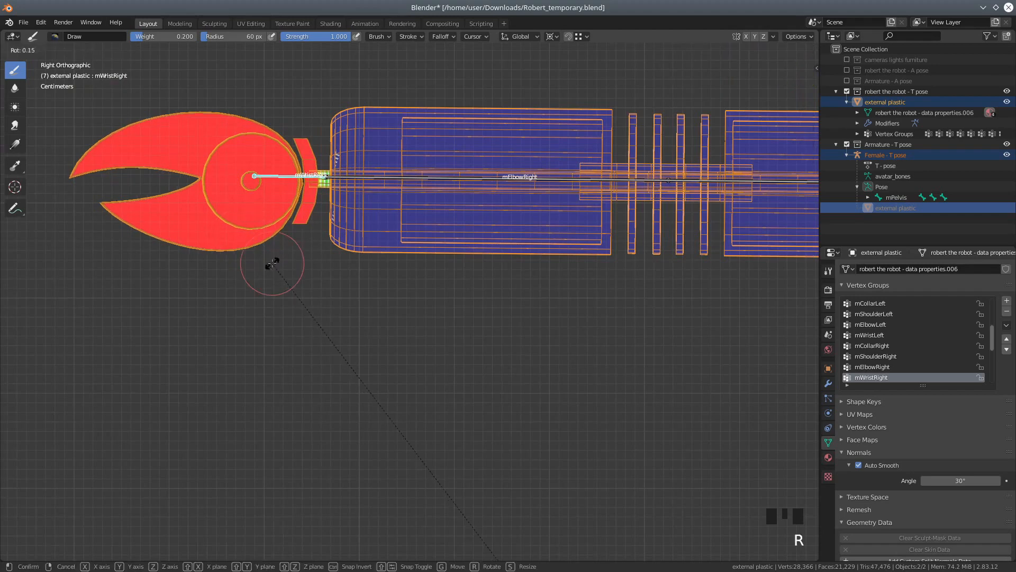
right_click(288, 248)
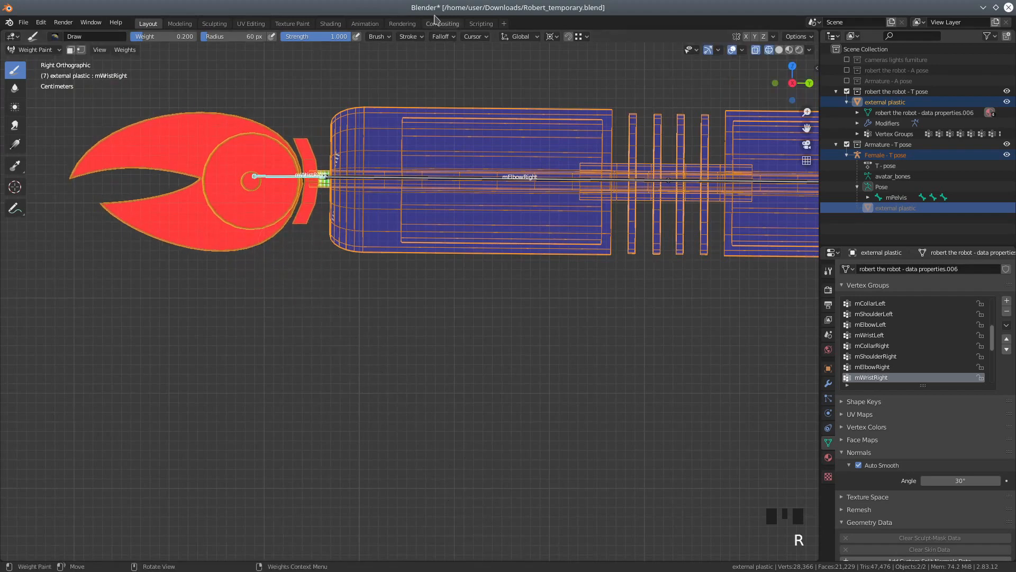
- Set the transform pivot point to Individual Origins and test the right hand's deformation with a cancelled rotation of mWristRight
left_click(519, 37)
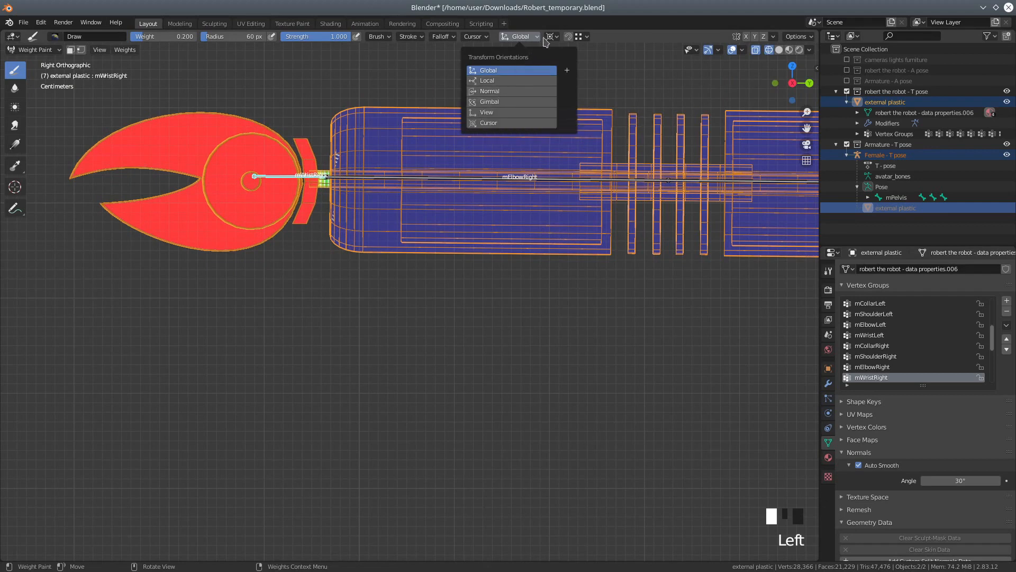
mouse_move(550, 37)
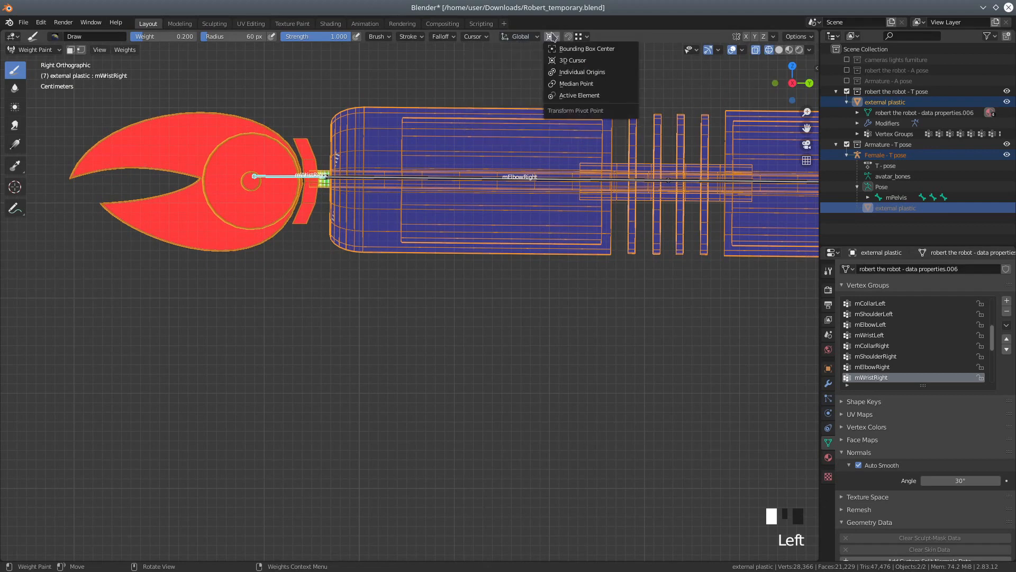
left_click(558, 73)
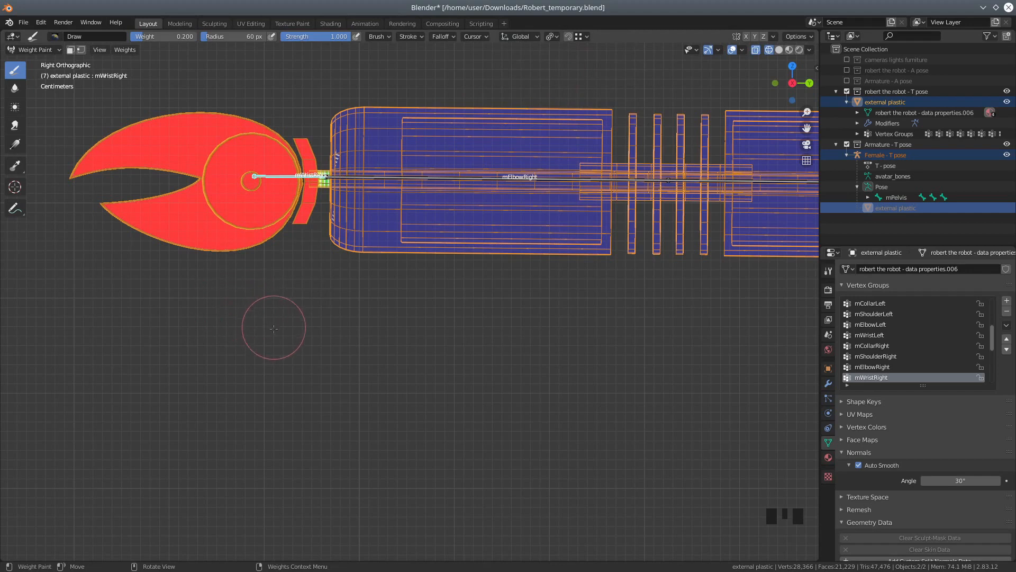
key("r")
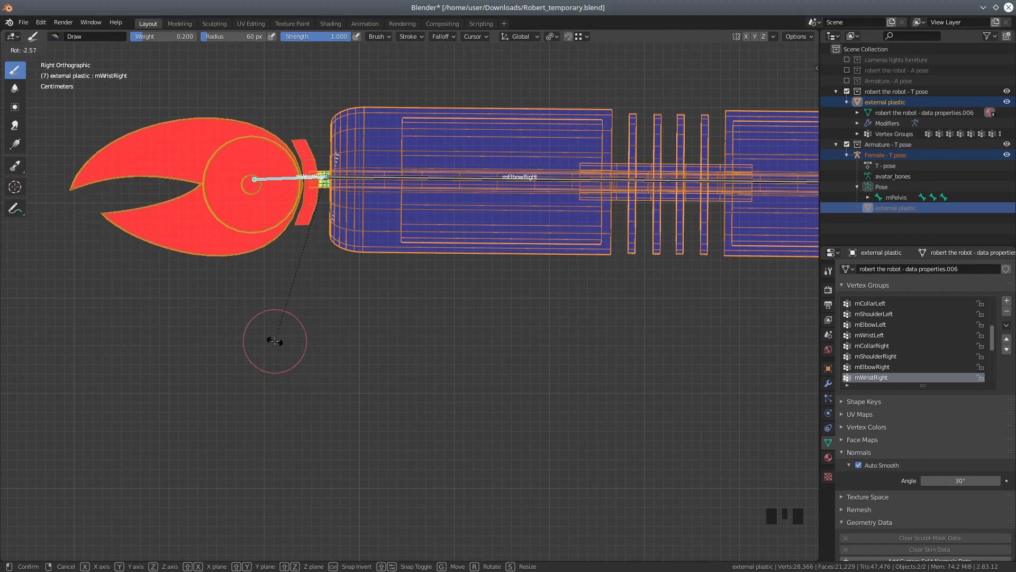
key("Escape")
- Select the mElbowRight bone and examine its weights from the wrist joint to the rings and inner rod at the elbow
scroll(274, 341, "up", 2)
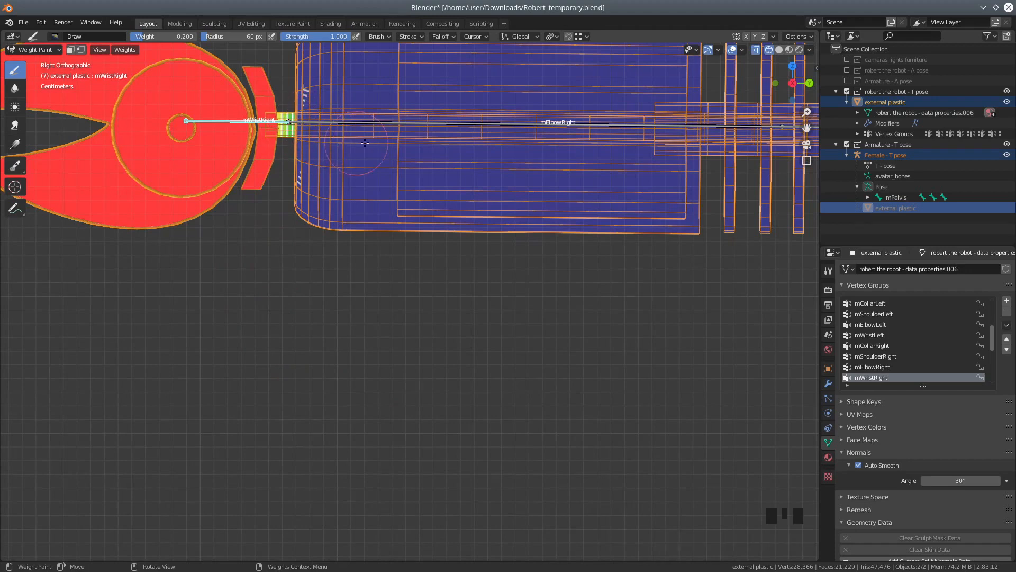
left_click(383, 124, "ctrl")
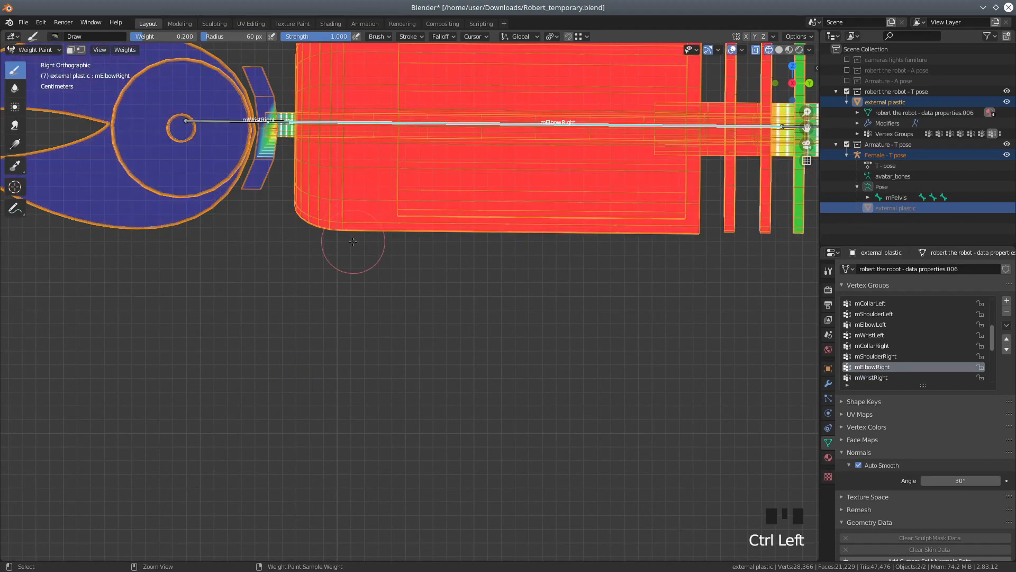
scroll(351, 242, "down", 2)
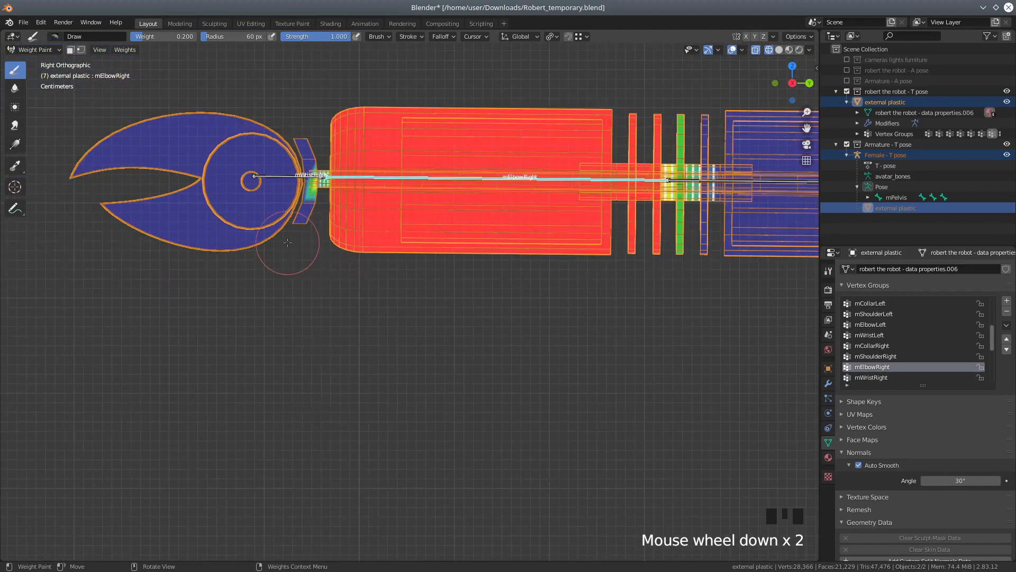
scroll(353, 243, "up", 2)
scroll(354, 244, "down", 2)
mouse_move(508, 303)
middle_mouse_down("ctrl")
mouse_move(453, 313)
mouse_move(398, 350)
middle_mouse_up("ctrl")
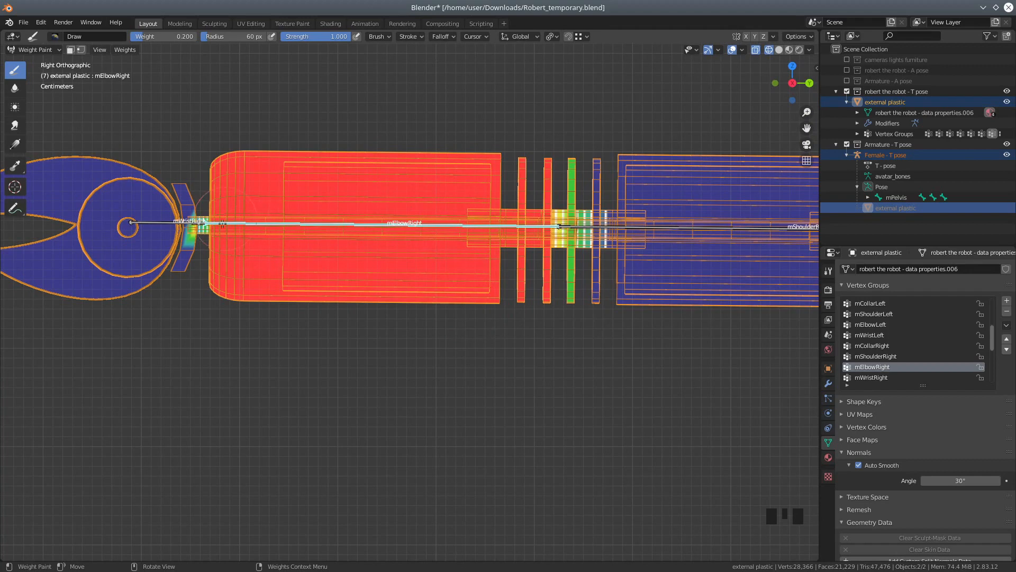
scroll(319, 267, "up", 1)
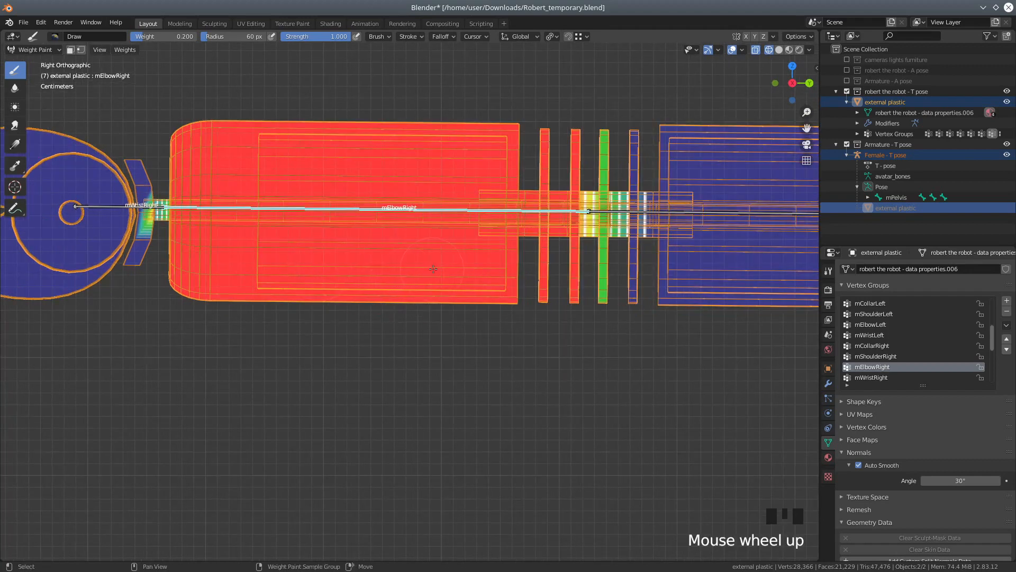
middle_click_drag(442, 275, 311, 314, "shift")
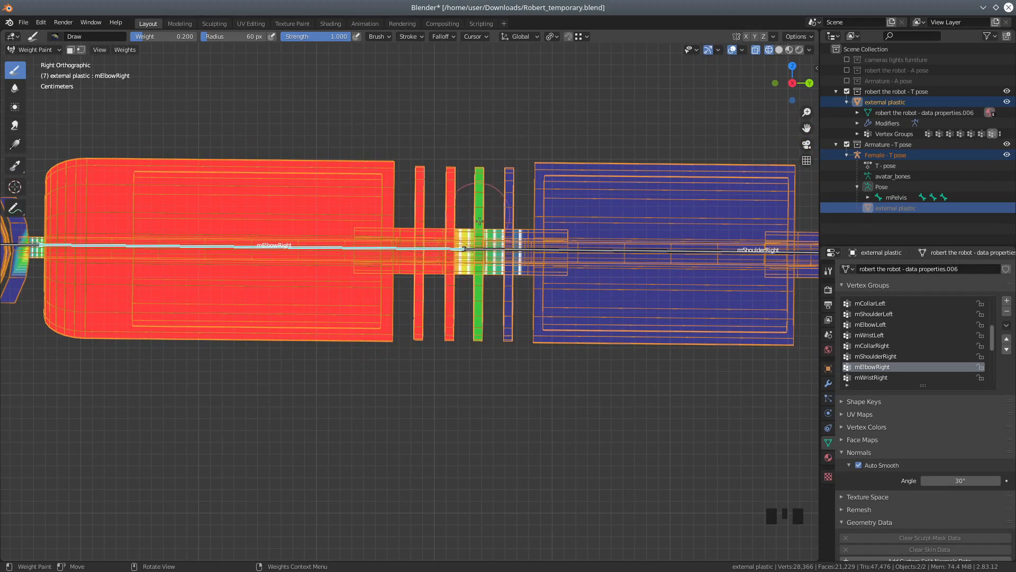
middle_click_drag(433, 293, 429, 287)
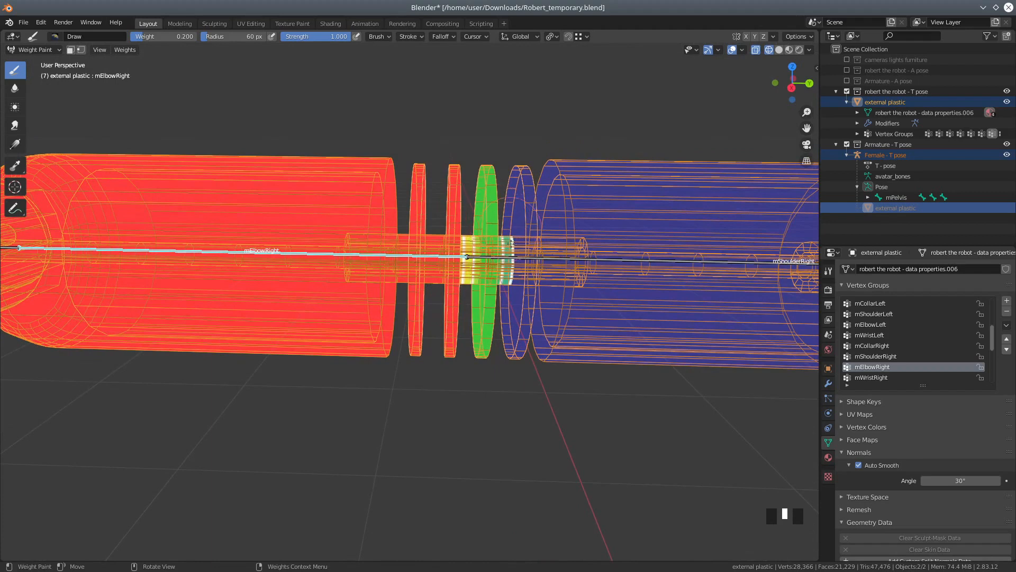
middle_click_drag(476, 272, 492, 258)
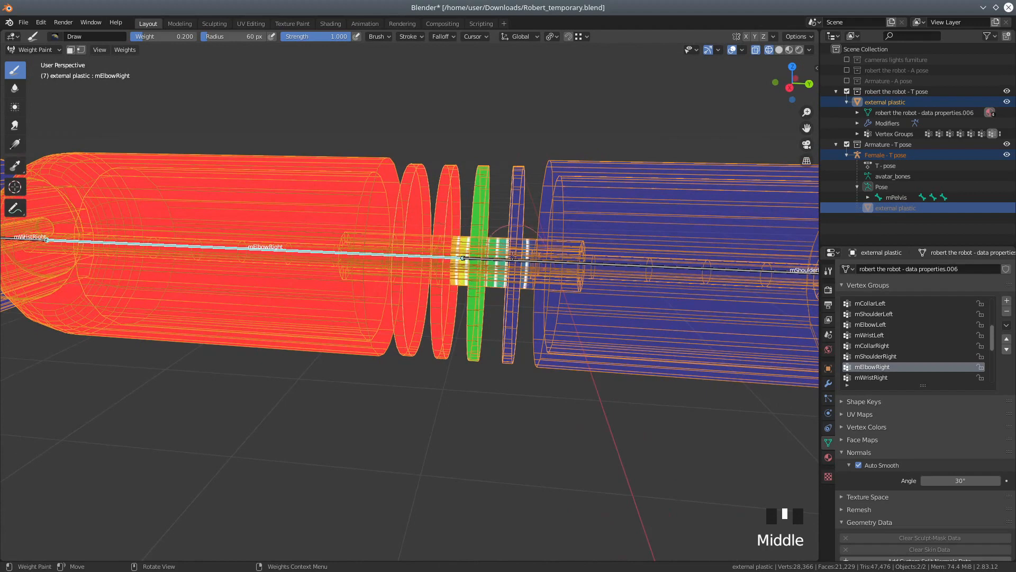
- Test the right forearm's deformation from the right orthographic view with a cancelled rotation of mElbowRight
scroll(452, 261, "down", 2)
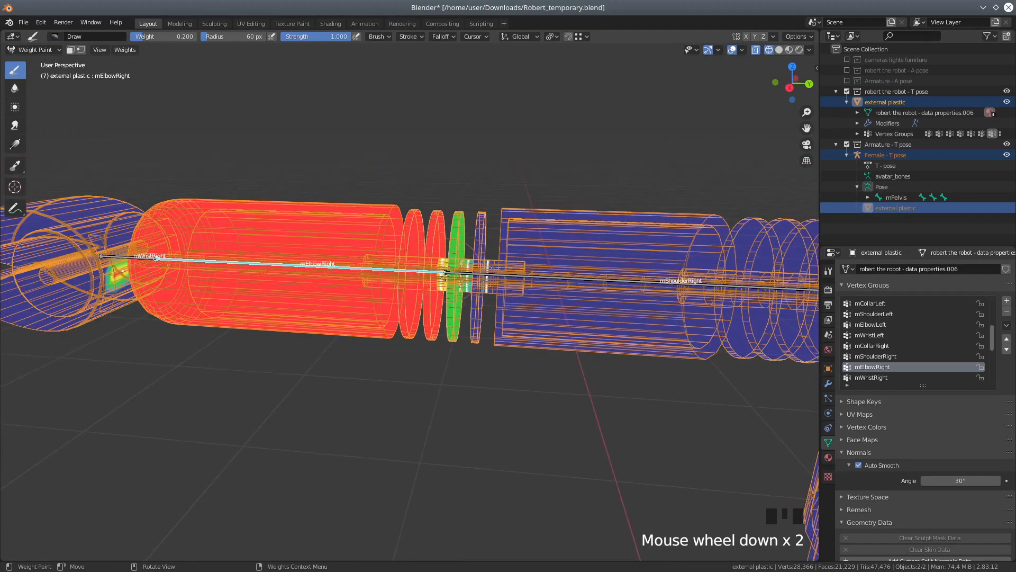
key("KP_3")
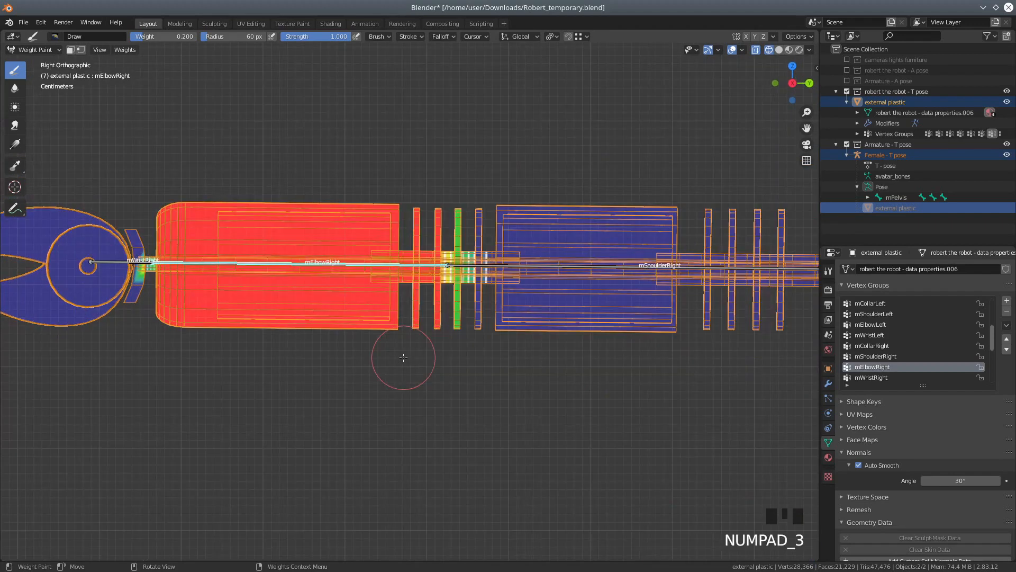
scroll(290, 382, "down", 1)
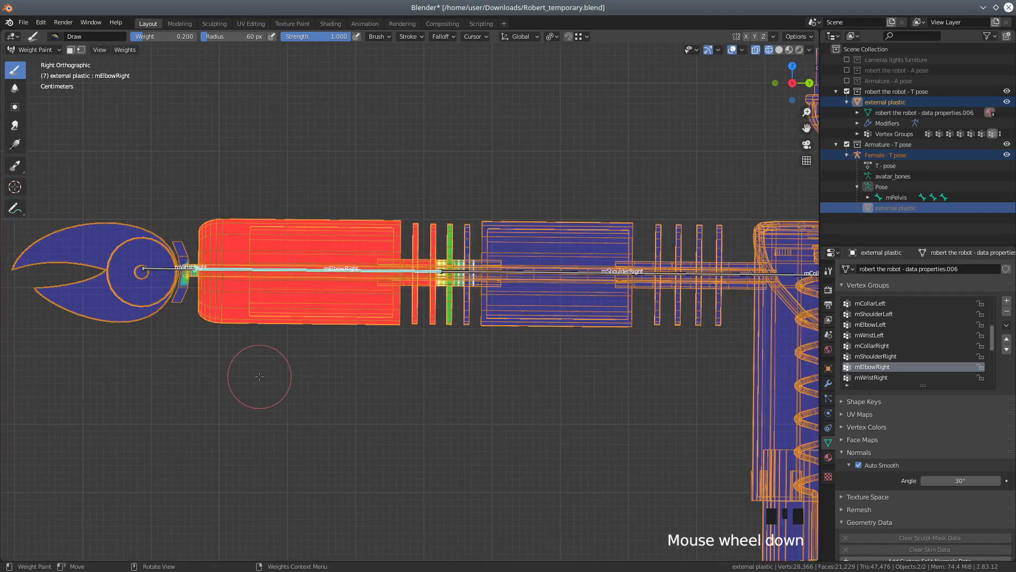
key("r")
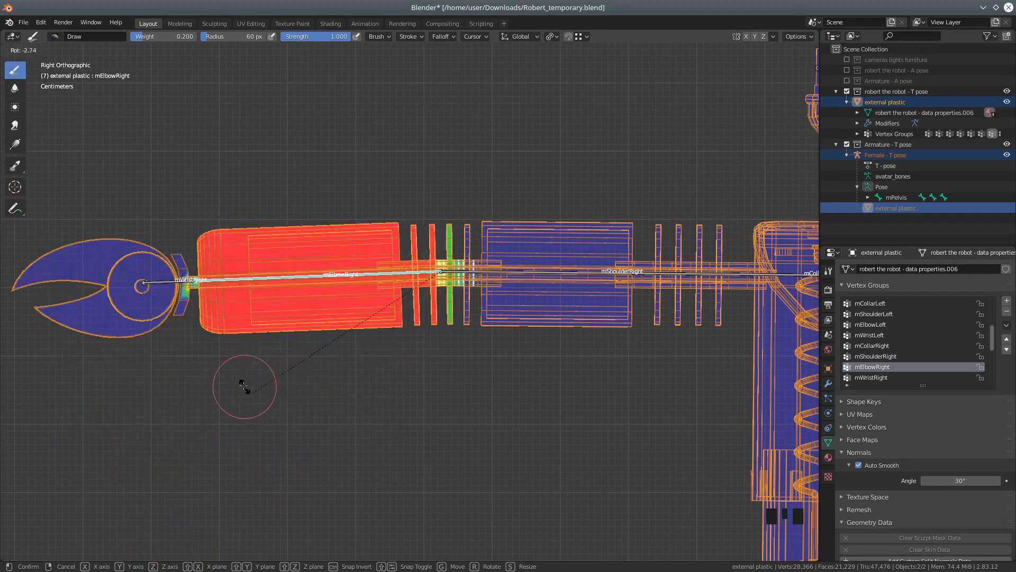
right_click(312, 424)
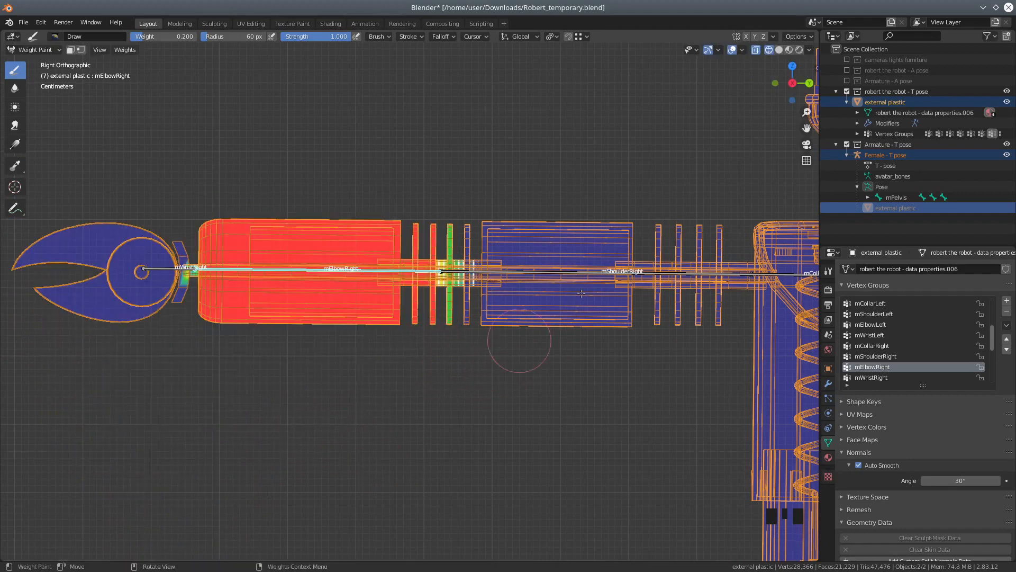
- Add the mShoulderRight bone to the selection and examine its weights on the upper arm, arm rings and inner rod
left_click(548, 272, "shift")
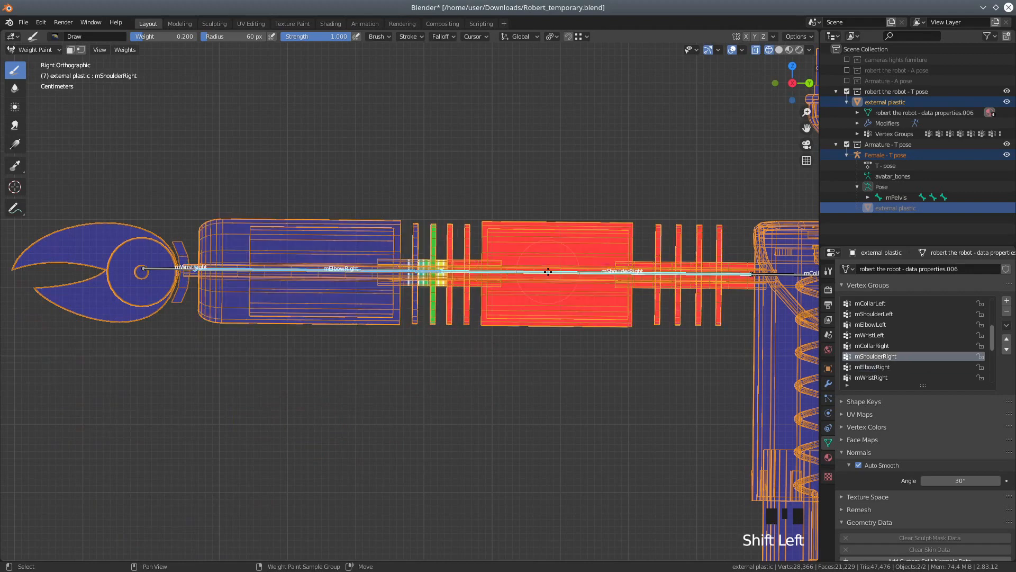
middle_click_drag(614, 356, 506, 358, "shift")
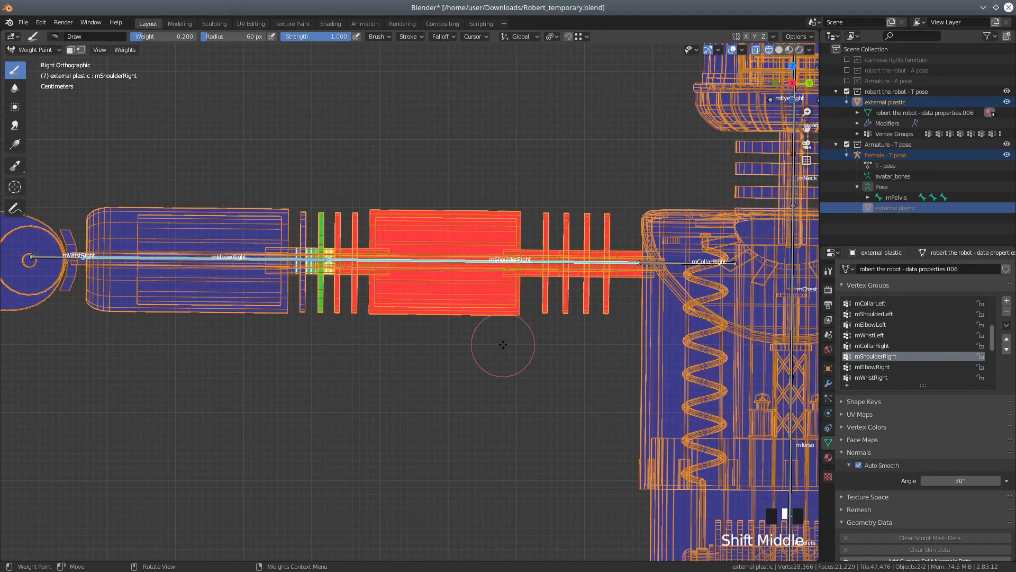
scroll(503, 345, "up", 3)
scroll(503, 345, "down", 2)
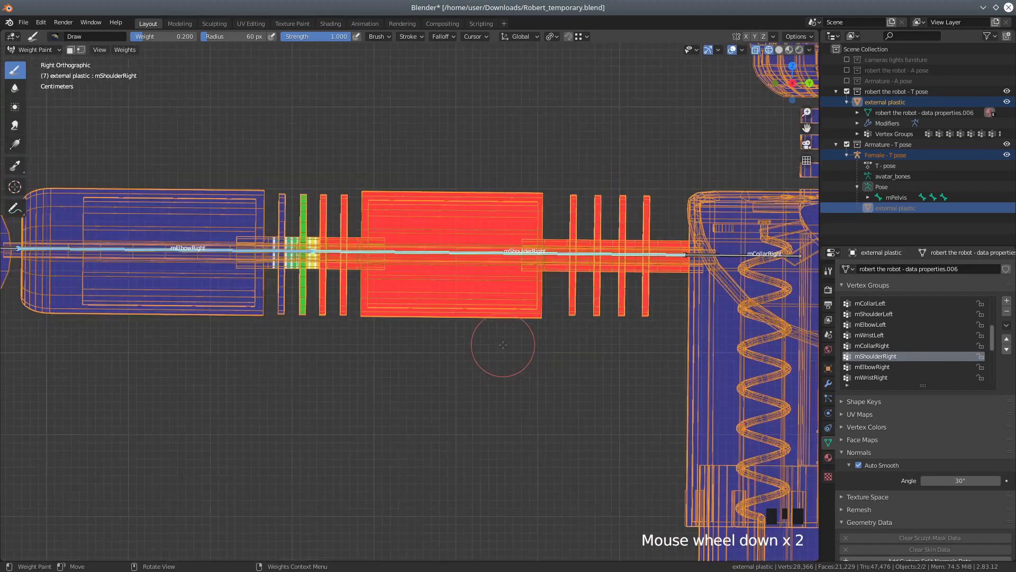
scroll(503, 344, "down", 1)
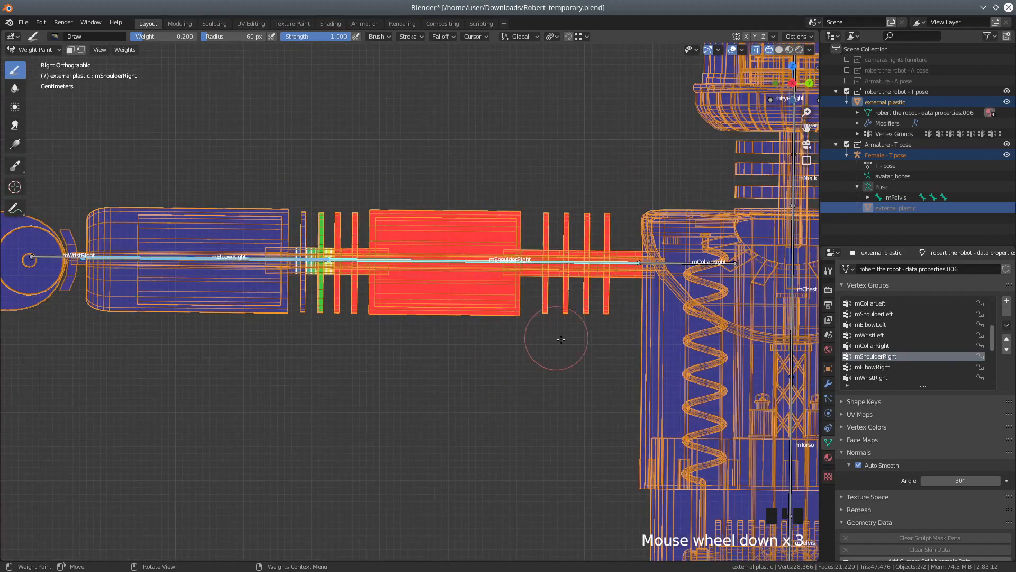
scroll(561, 340, "down", 1)
middle_click_drag(555, 342, 641, 289)
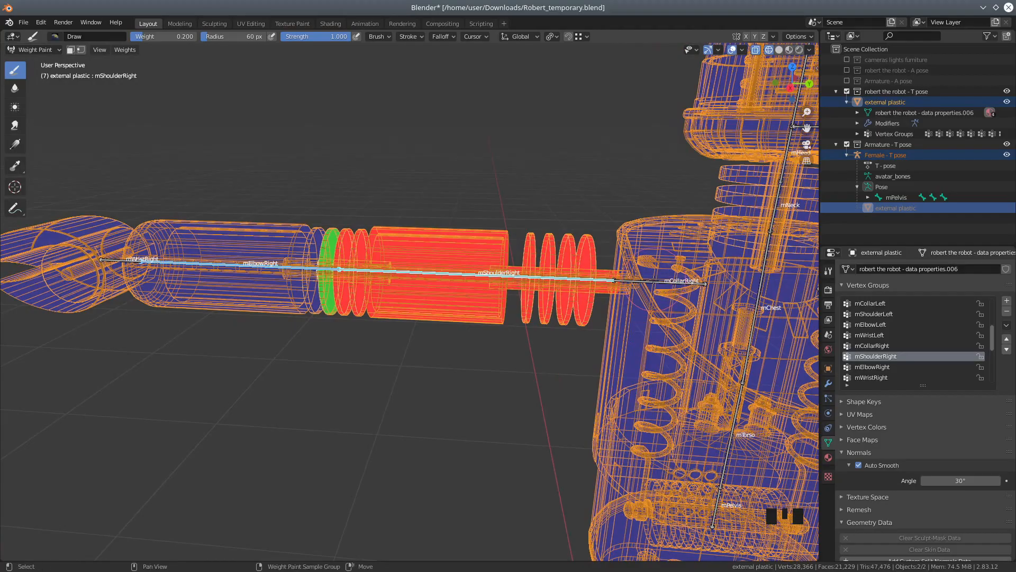
- Add the mCollarRight bone to the selection and examine its weights across the upper body
left_click(655, 280, "shift")
middle_click_drag(644, 325, 586, 318)
scroll(667, 339, "down", 2)
scroll(421, 314, "down", 3)
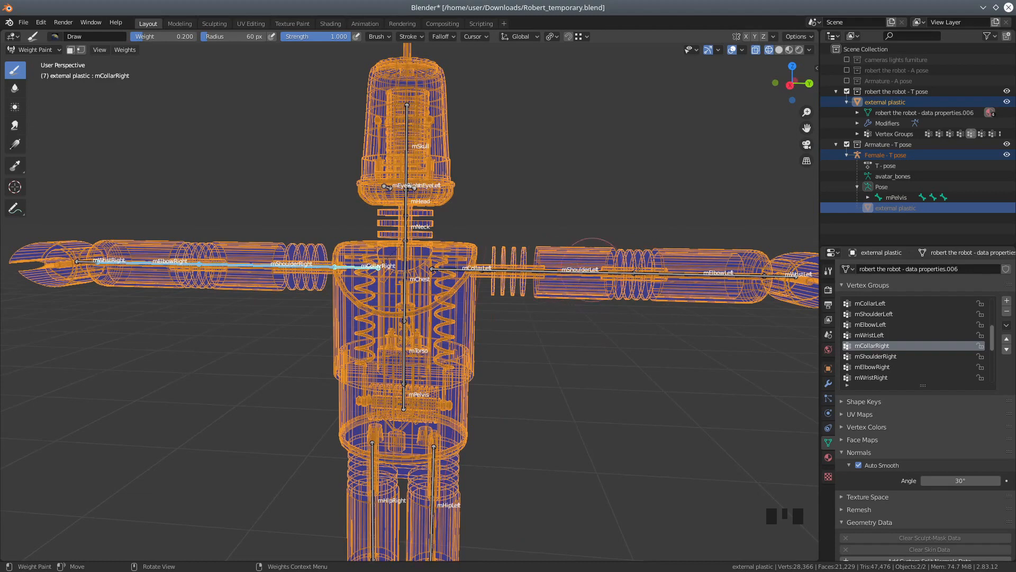
scroll(404, 246, "up", 1)
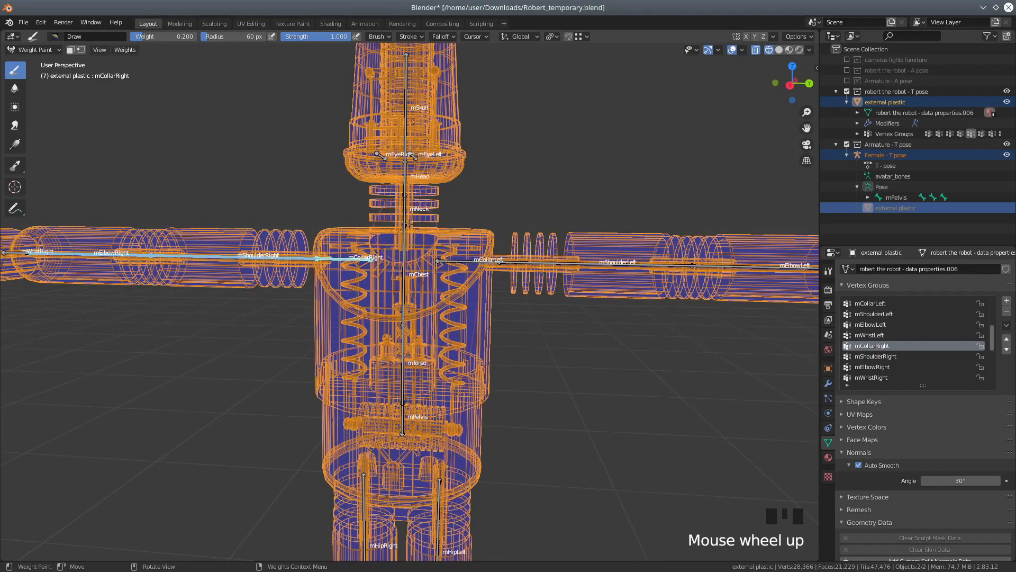
- Clear the bone selection and select only the mNeck bone
key("shift")
key("a")
key("a")
key("a")
key("a")
key("a")
key("a")
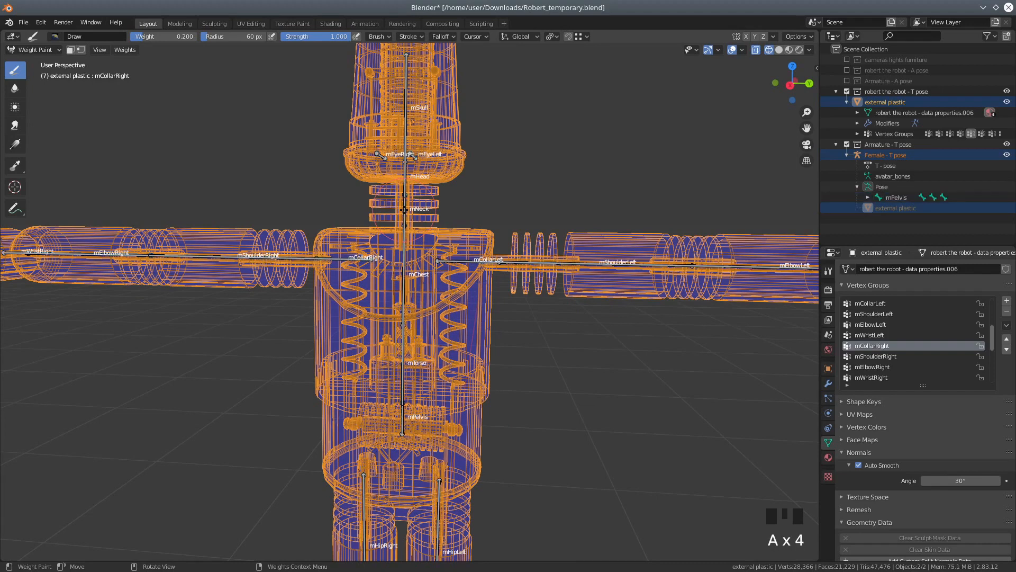
key("a")
key("a")
key("a")
key("shift")
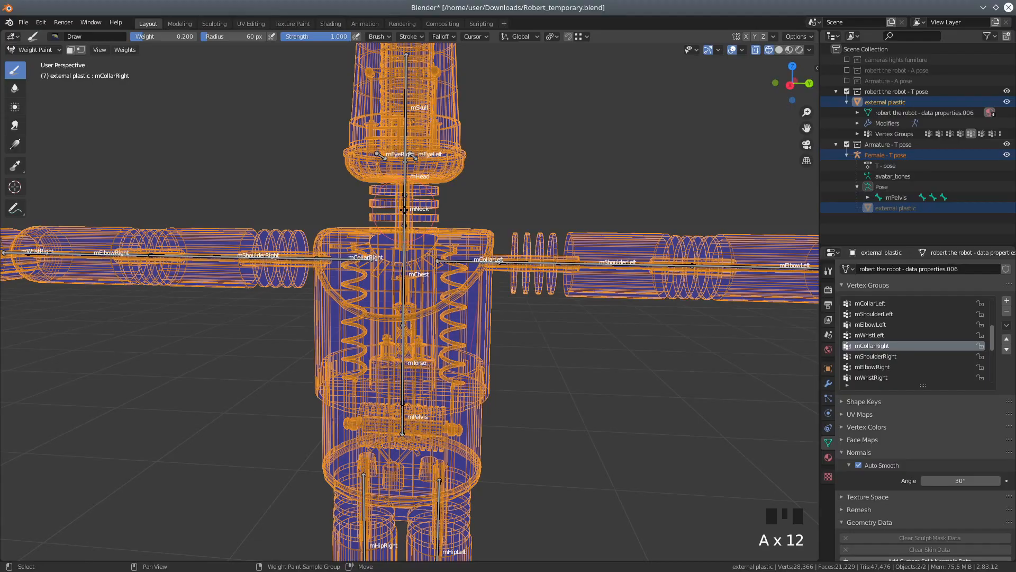
left_click(404, 209, "shift")
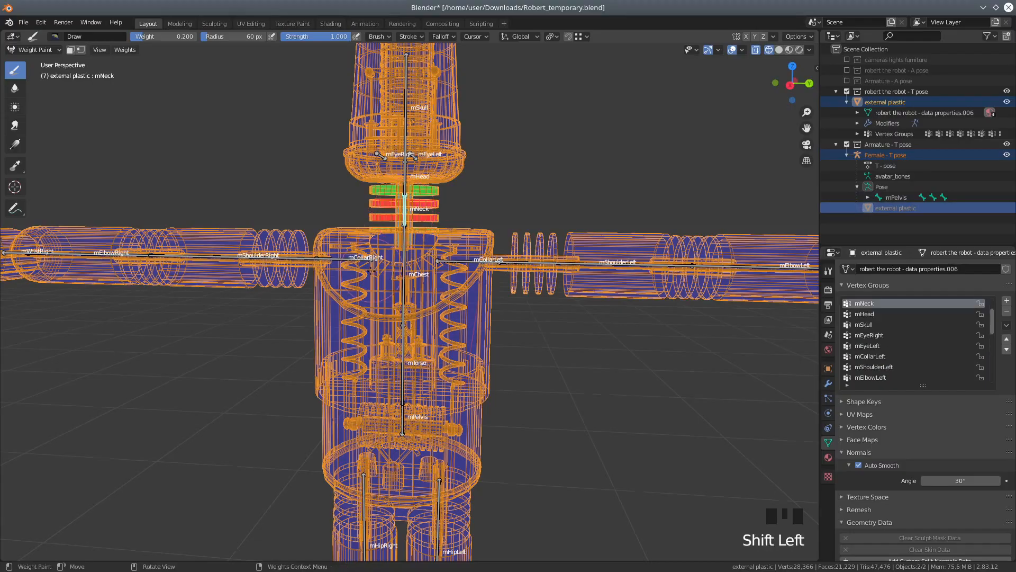
- Examine the mNeck weights on the neck rings and inner neck tube from several angles
scroll(373, 271, "up", 2)
middle_click_drag(372, 271, 415, 275)
mouse_move(462, 259)
middle_mouse_down()
mouse_move(406, 265)
mouse_move(414, 250)
middle_mouse_up()
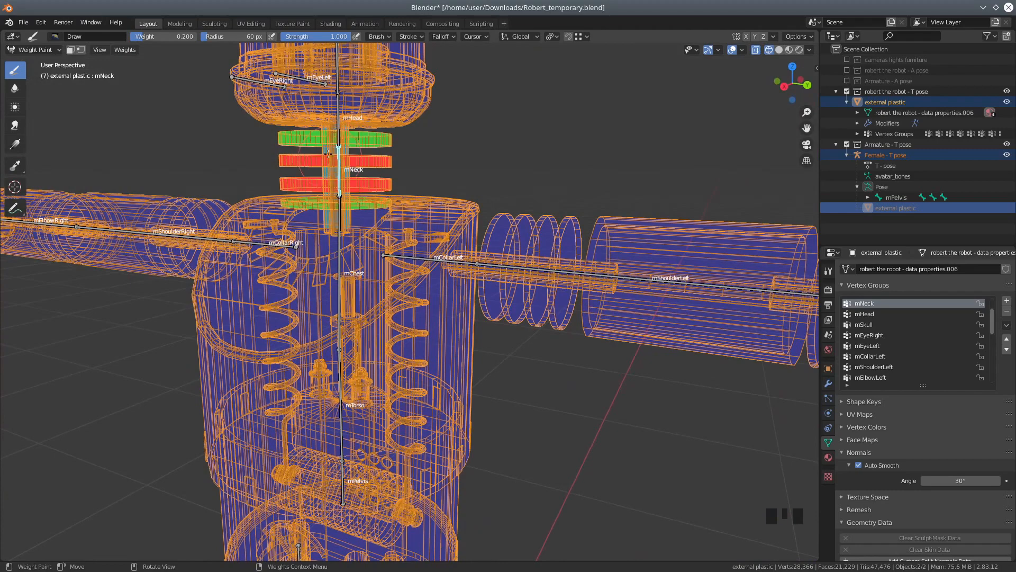
middle_click_drag(333, 172, 351, 209)
scroll(346, 211, "up", 2)
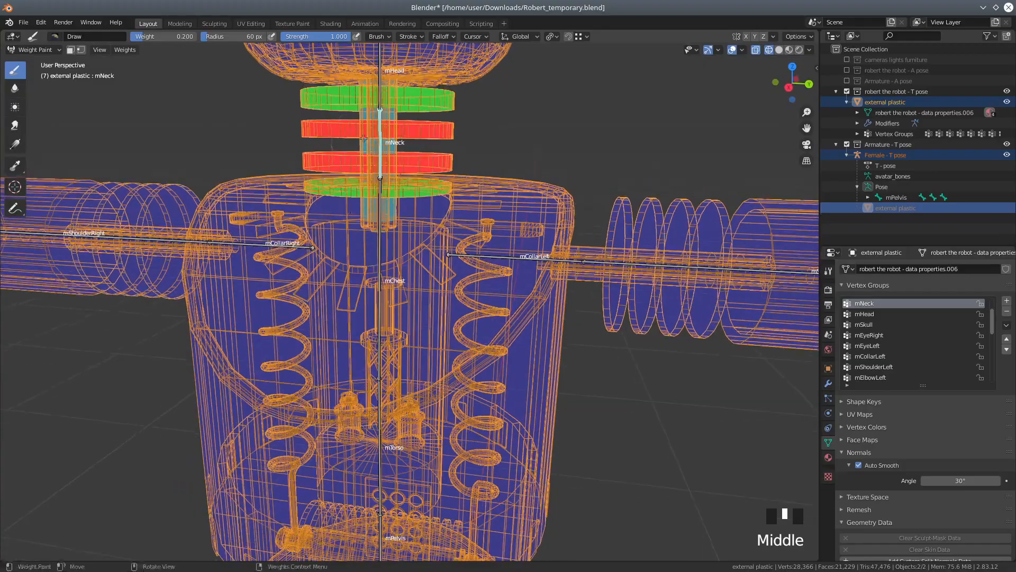
middle_click_drag(372, 185, 449, 334)
- Add the mHead bone to the selection and examine its weights on the head, antenna and neck joint
scroll(394, 209, "down", 3)
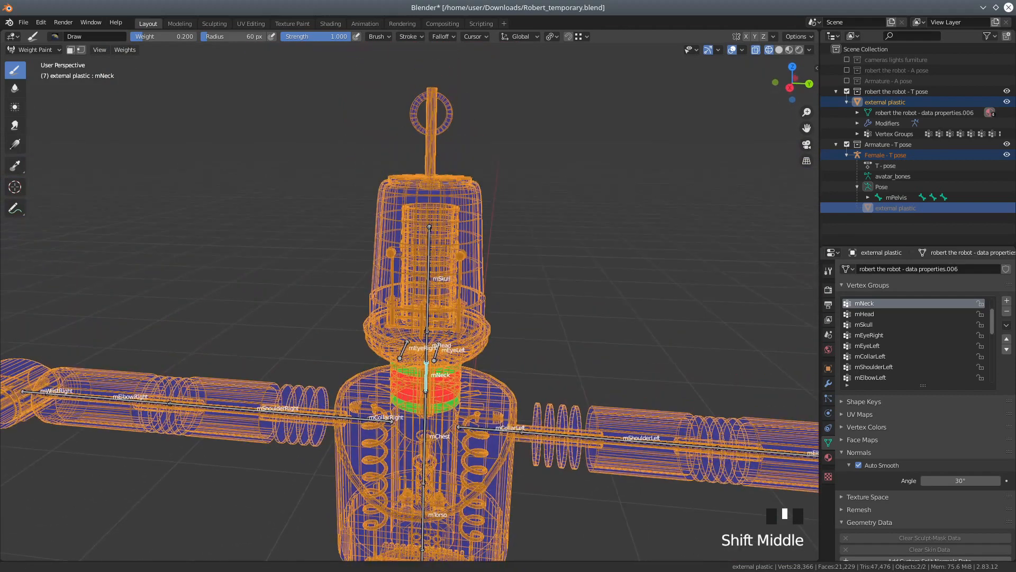
left_click(427, 339, "shift")
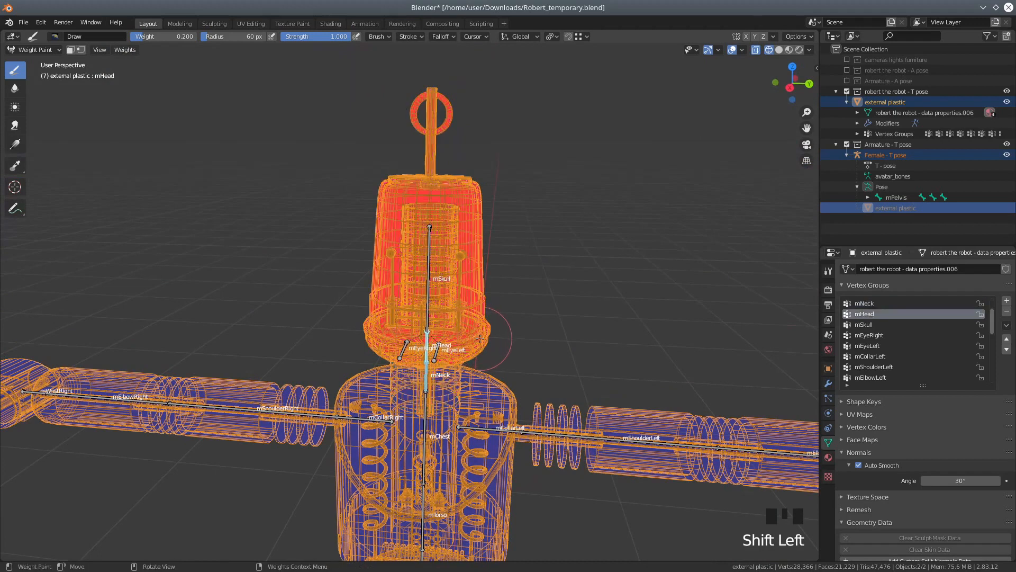
scroll(480, 338, "up", 1)
middle_click_drag(503, 335, 499, 333)
scroll(498, 333, "up", 1)
scroll(464, 330, "up", 1)
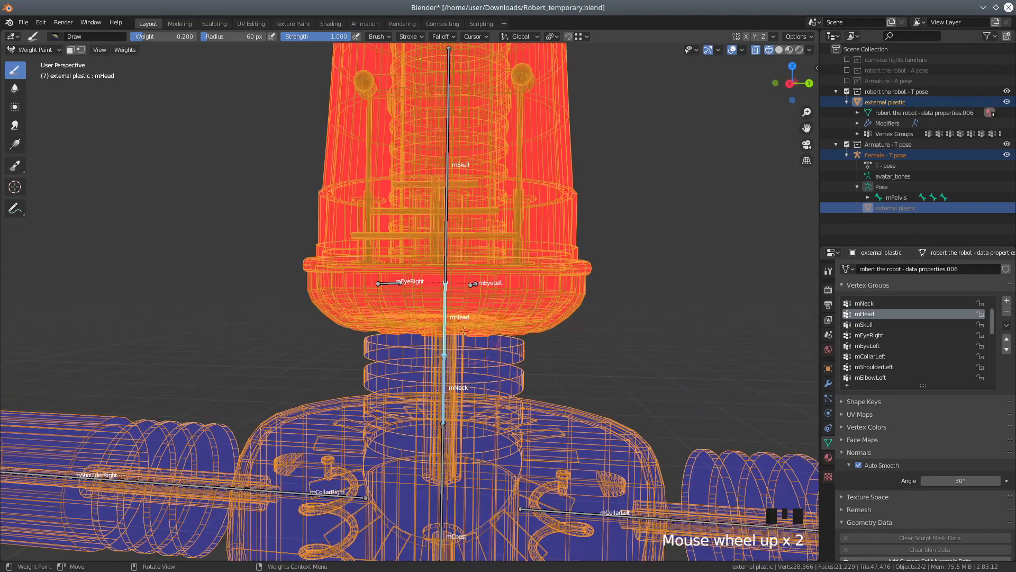
- Clear the bone selection and select only the mHead bone
key("a")
key("a")
key("a")
key("a")
key("a")
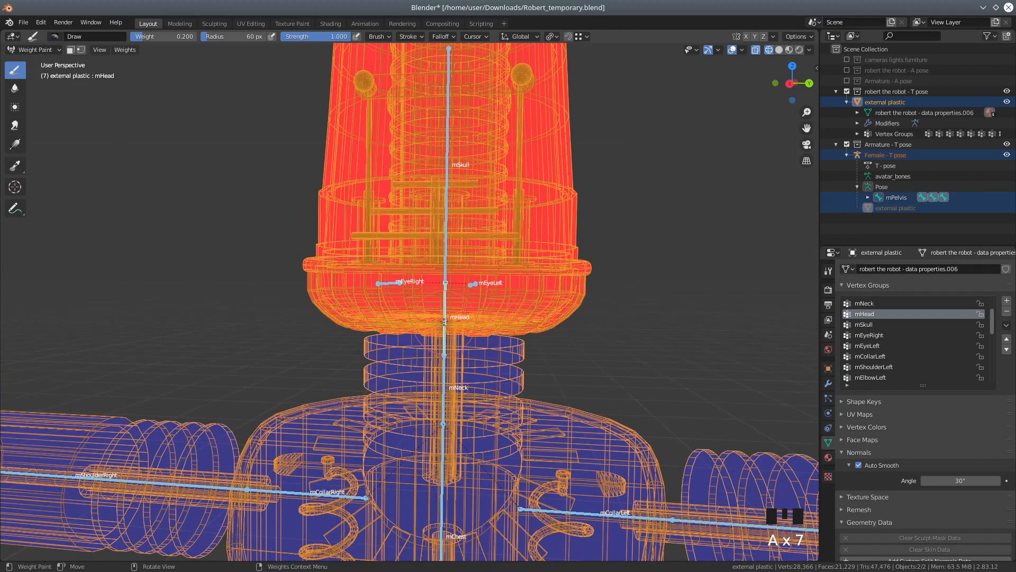
key("a")
key("a")
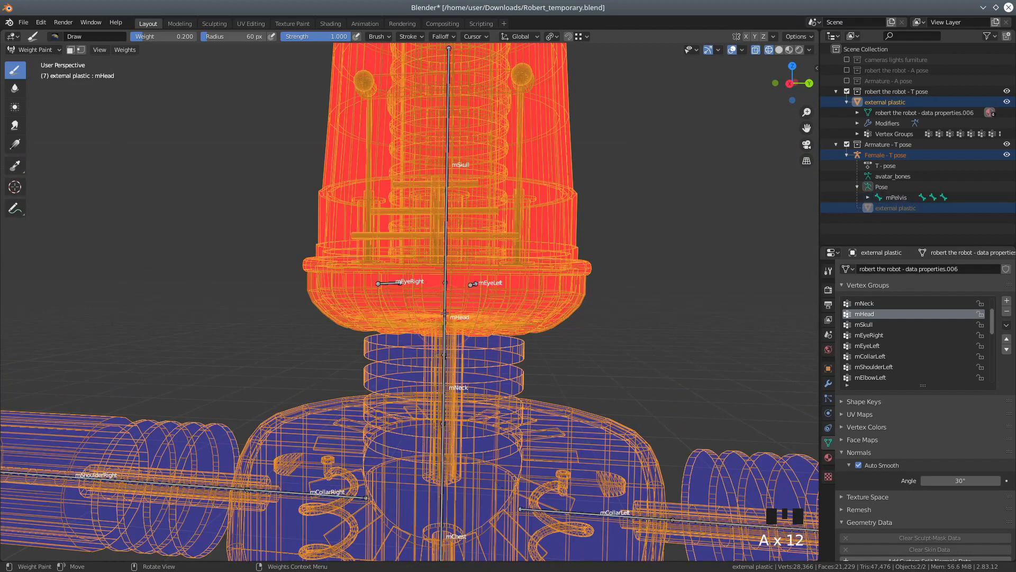
left_click(444, 313, "shift")
- Examine the mHead weights over the whole head from several angles
scroll(506, 320, "down", 2)
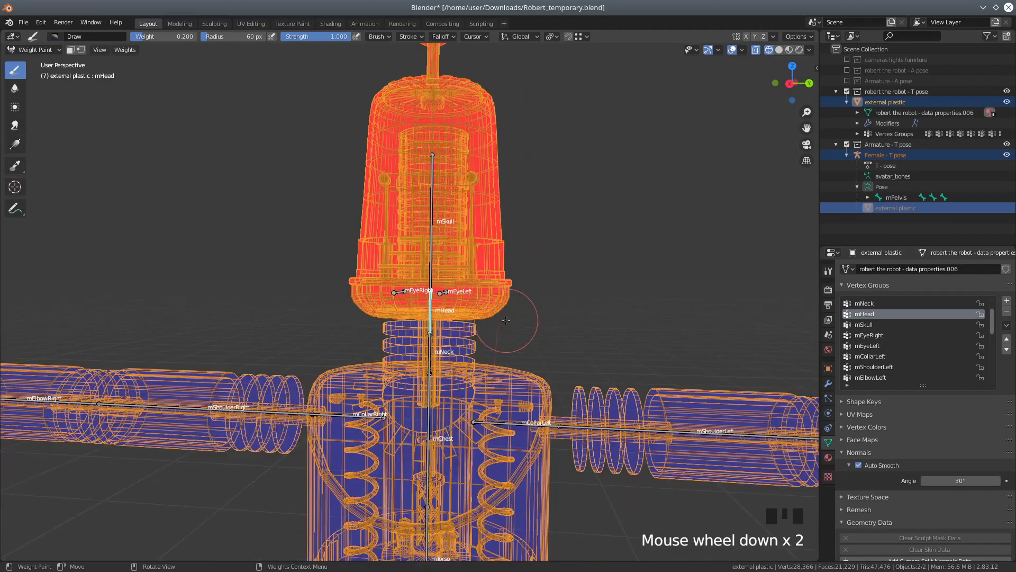
middle_click_drag(526, 307, 455, 283)
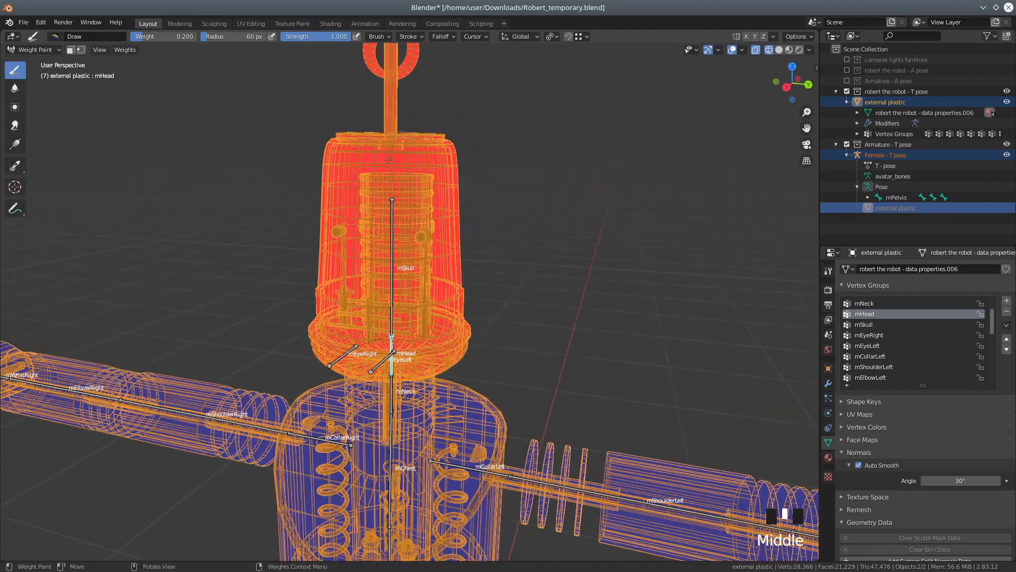
mouse_move(388, 248)
middle_mouse_down()
mouse_move(389, 231)
mouse_move(412, 261)
middle_mouse_up()
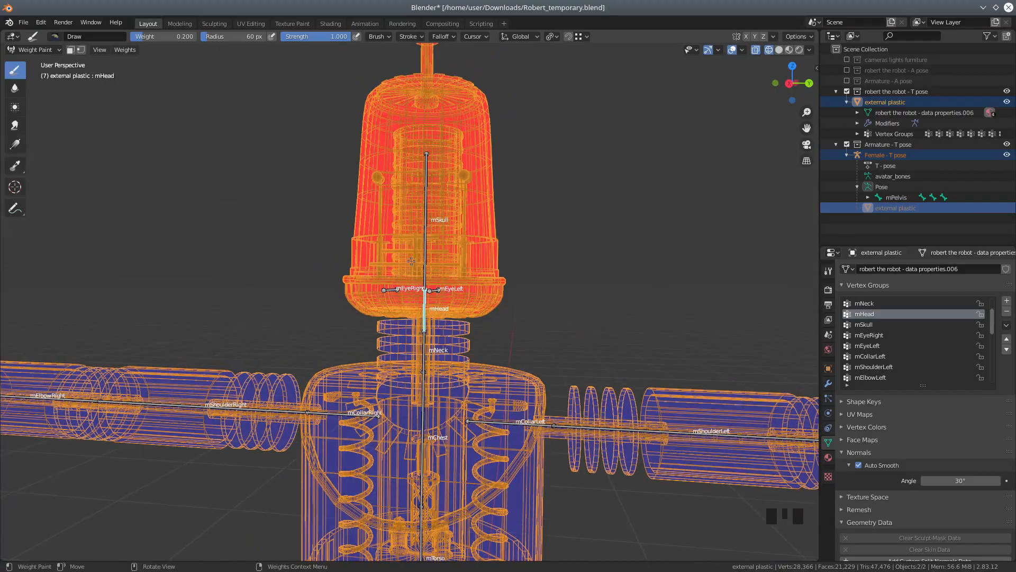
middle_click_drag(405, 180, 401, 298)
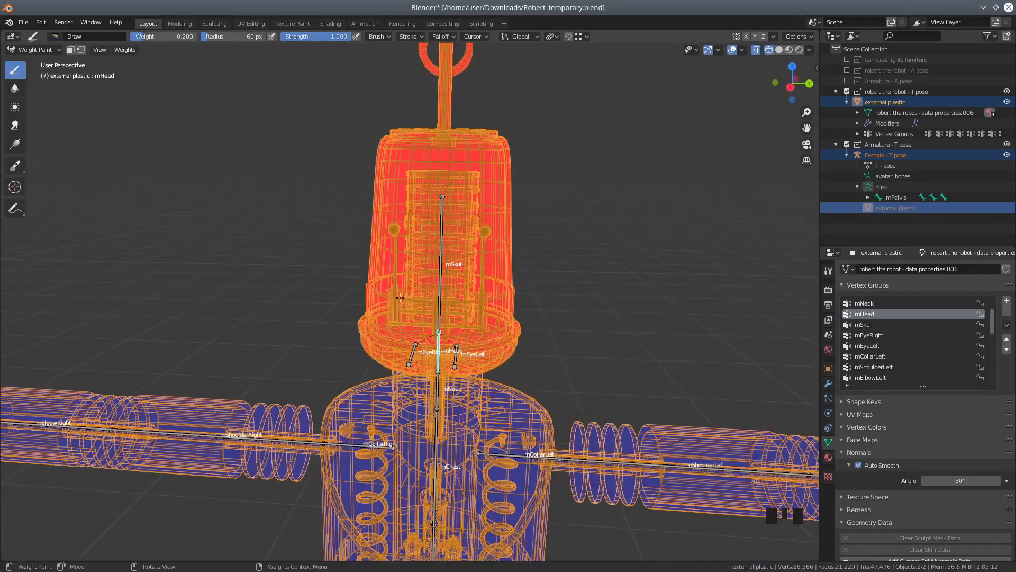
- Add the mChest bone to the selection and examine its weights from the neck rings down to the lower torso
middle_click_drag(483, 413, 453, 316, "shift")
scroll(464, 295, "up", 3)
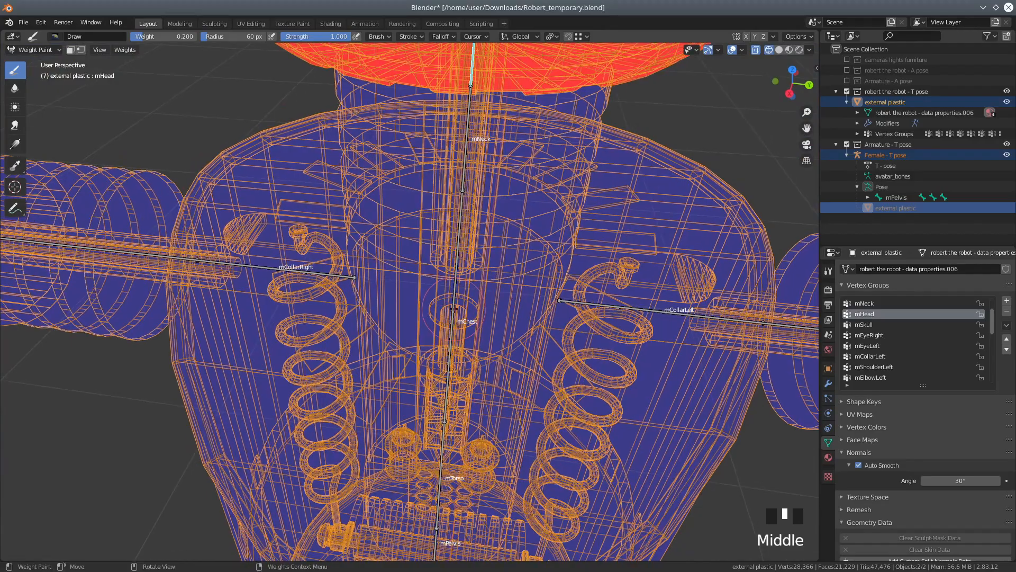
left_click(454, 307, "shift")
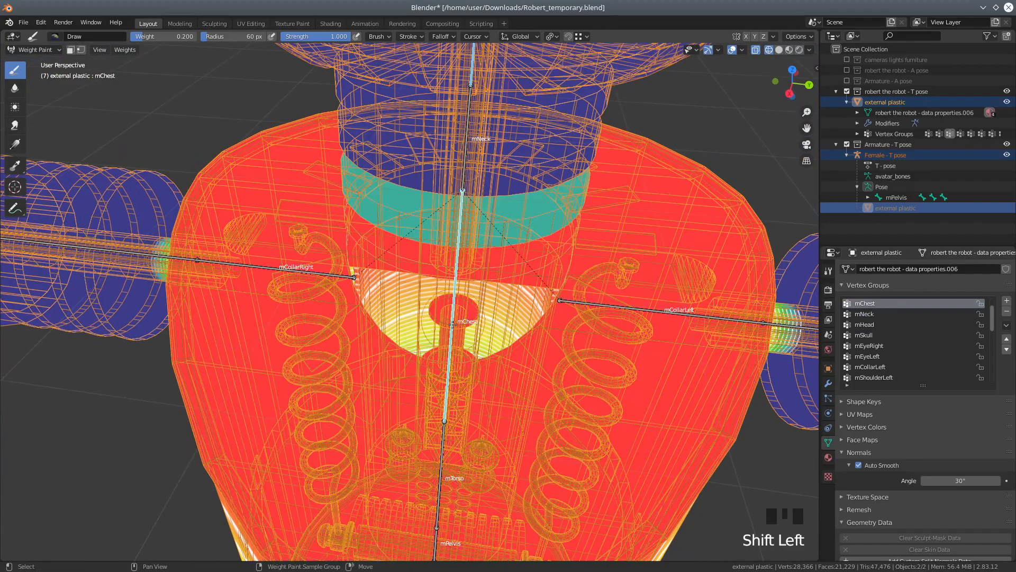
scroll(452, 323, "down", 3)
middle_click_drag(452, 323, 447, 296)
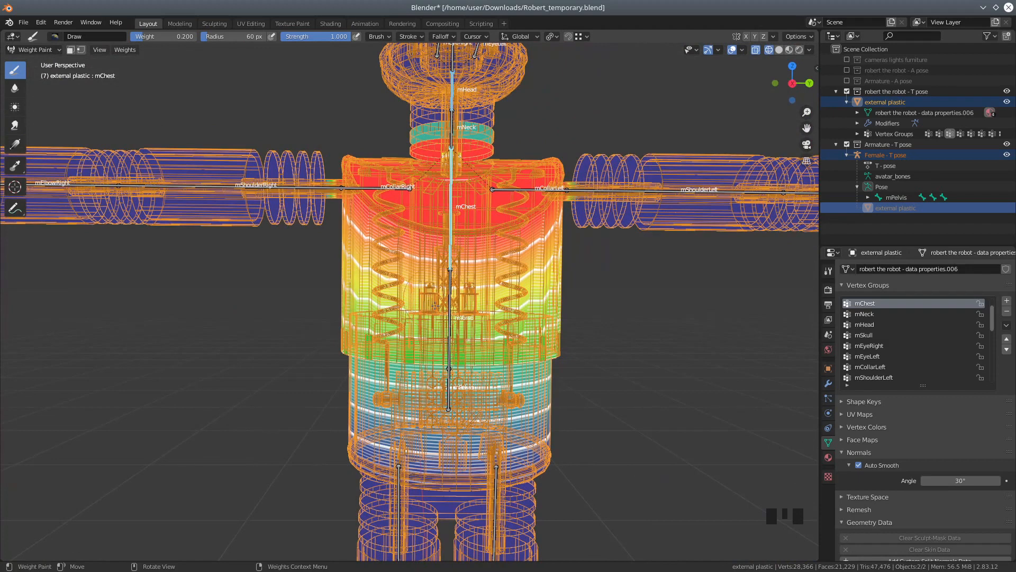
middle_click_drag(493, 384, 494, 351)
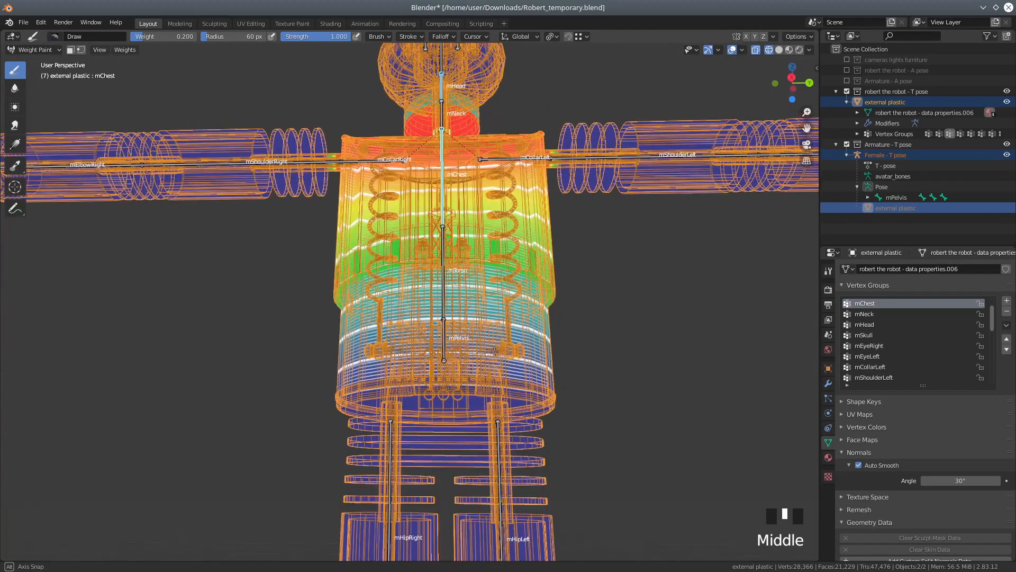
scroll(494, 351, "down", 2)
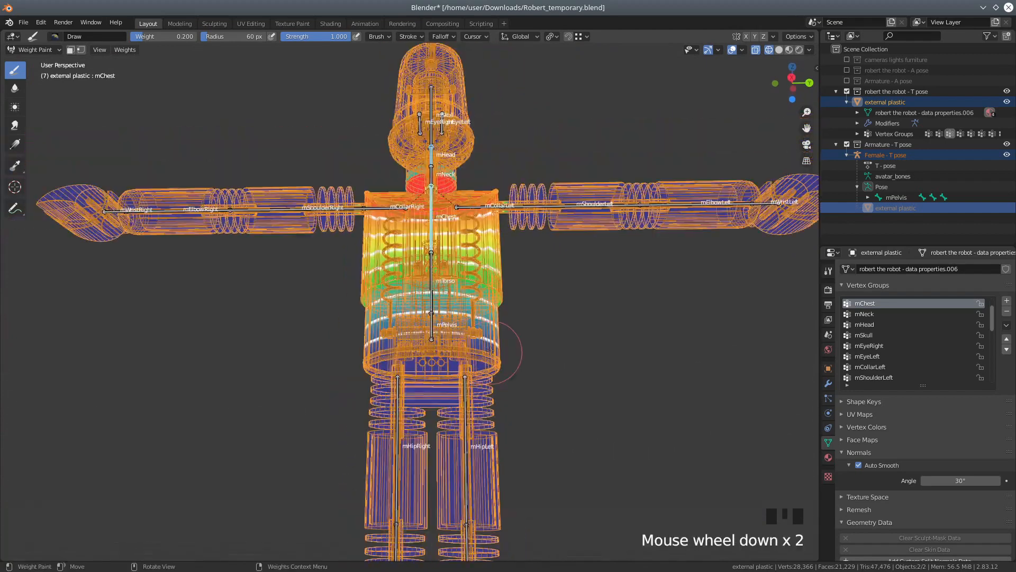
- Add the mTorso bone to the selection and examine its weights over the upper and lower torso shells
left_click(456, 311, "shift")
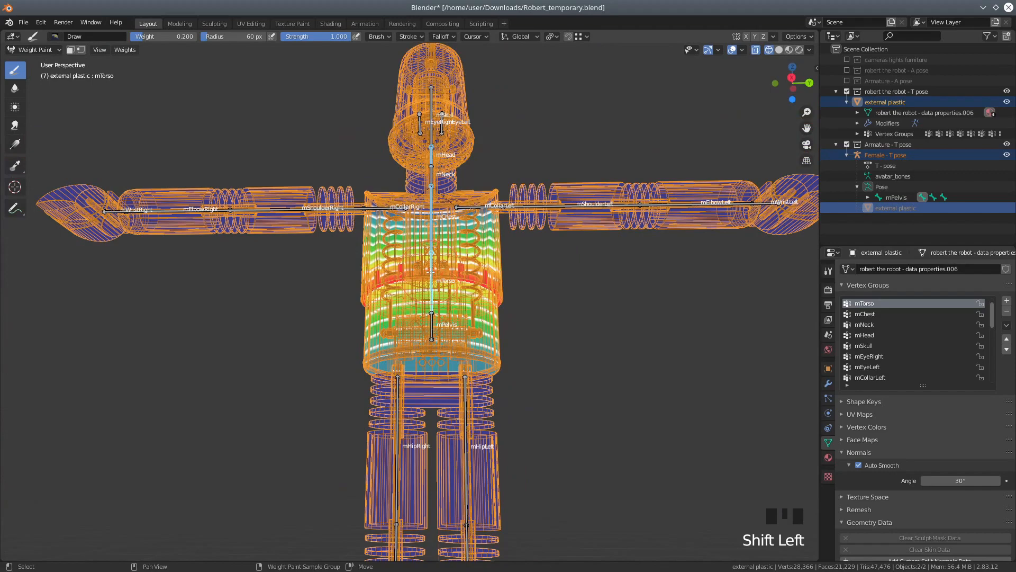
middle_click_drag(455, 311, 410, 342)
scroll(446, 333, "up", 2)
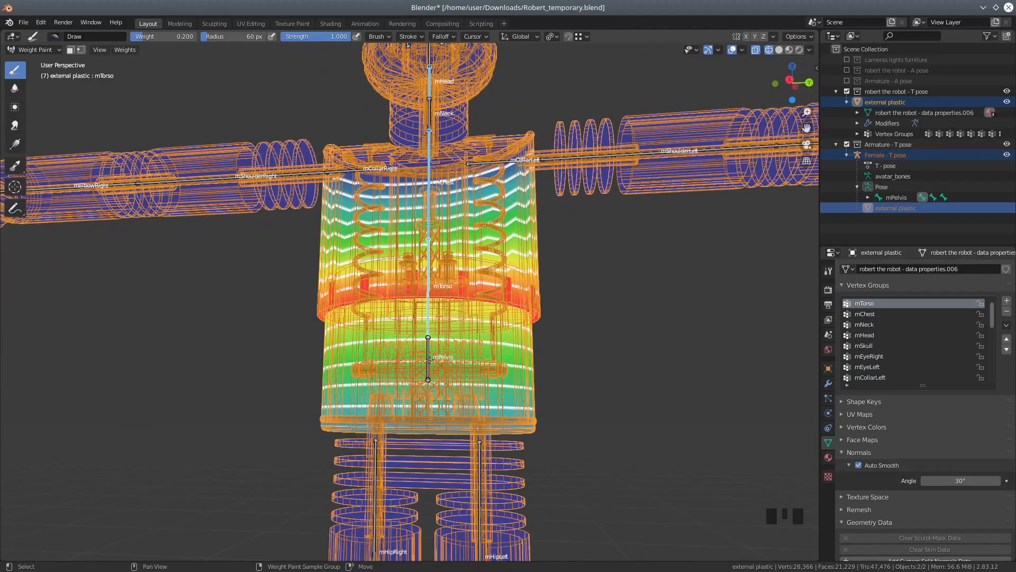
- Add the mPelvis bone to the selection and examine its weights on the lower torso and legs
left_click(429, 360, "shift")
middle_click_drag(438, 346, 405, 350)
scroll(447, 347, "down", 2)
scroll(448, 347, "down", 2)
scroll(405, 349, "up", 2)
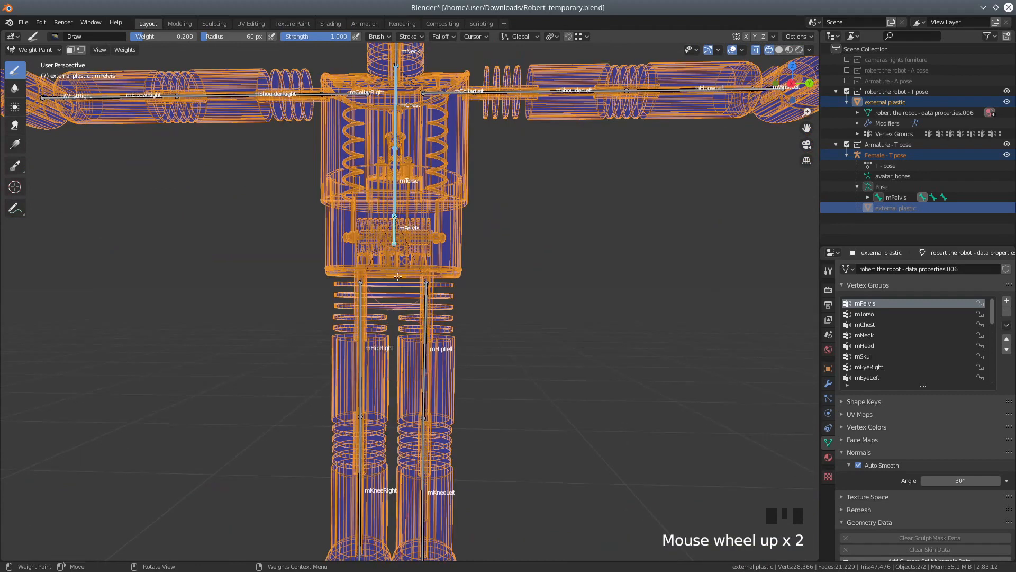
- Clear the selection of the mHead, mChest, mTorso and mPelvis bones
key("a")
key("a")
key("a")
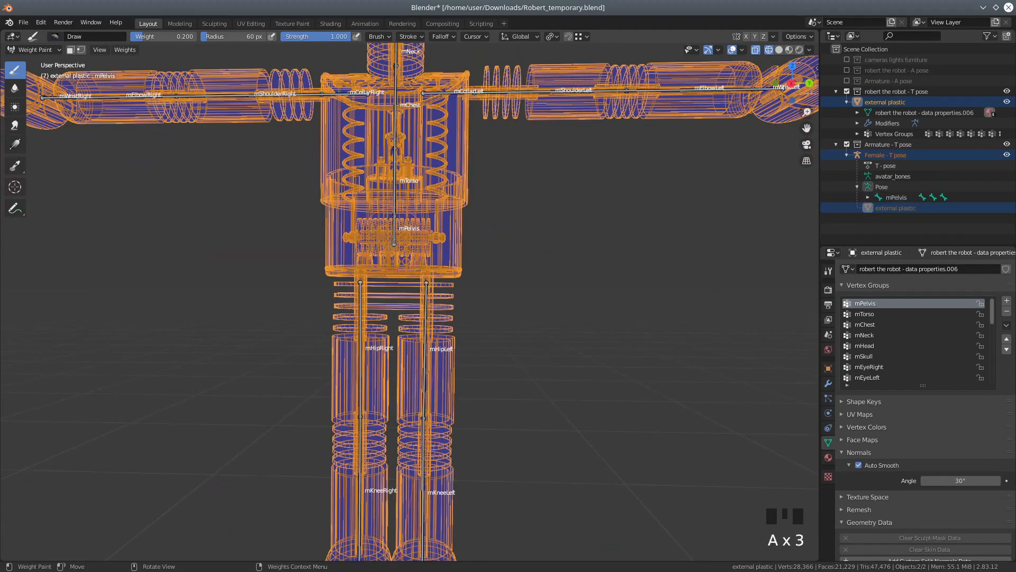
- Select the mPelvis bone and preview a slight rotation in the right orthographic view to check how the whole robot follows
left_click(392, 224, "shift")
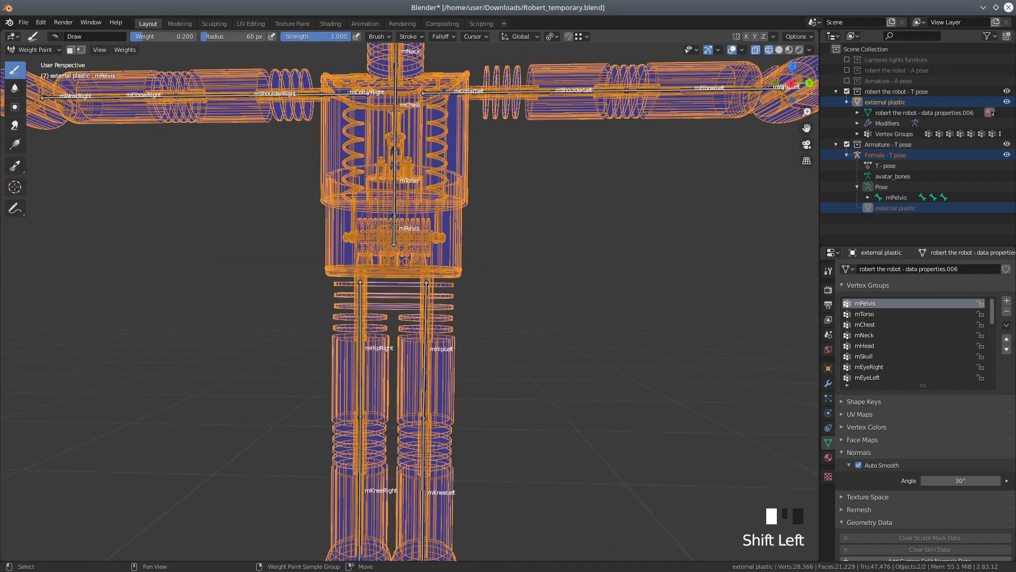
scroll(480, 309, "down", 3)
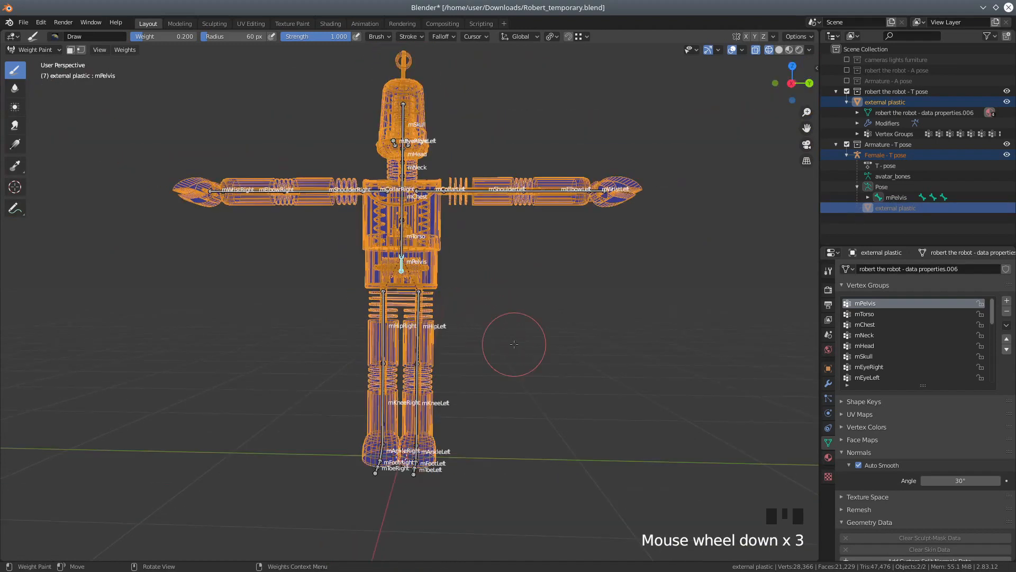
key("KP_3")
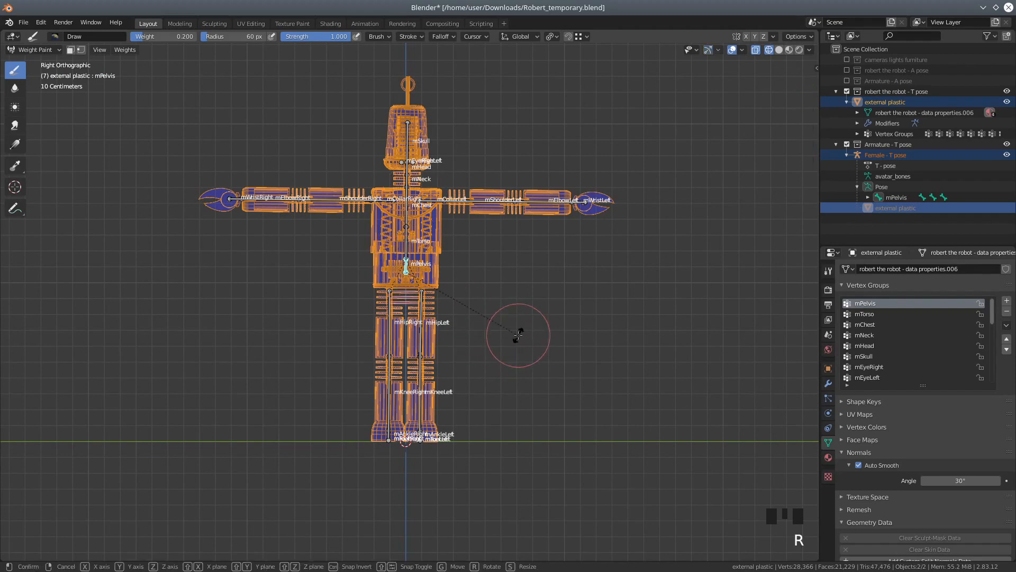
key("r")
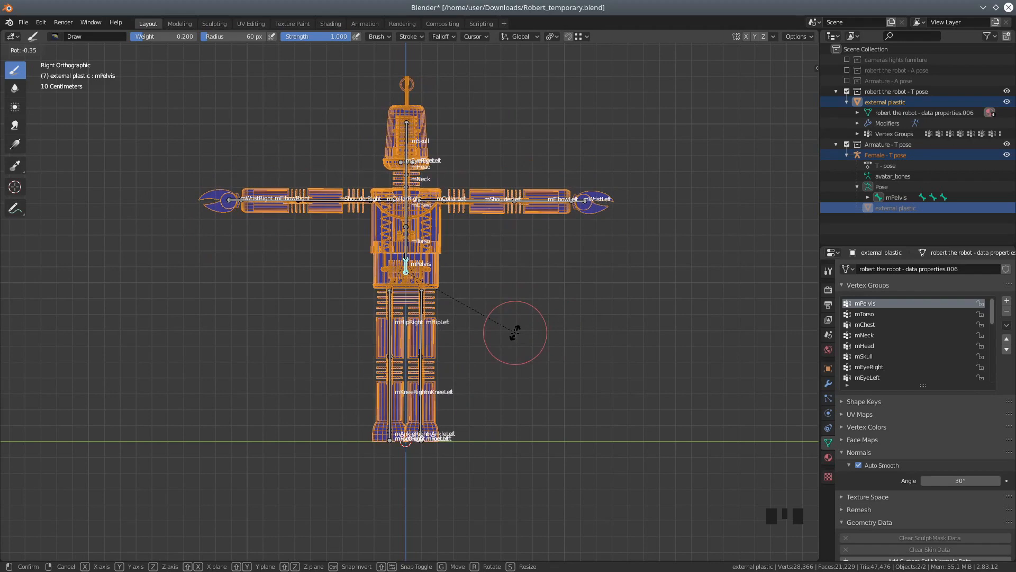
left_click(515, 332)
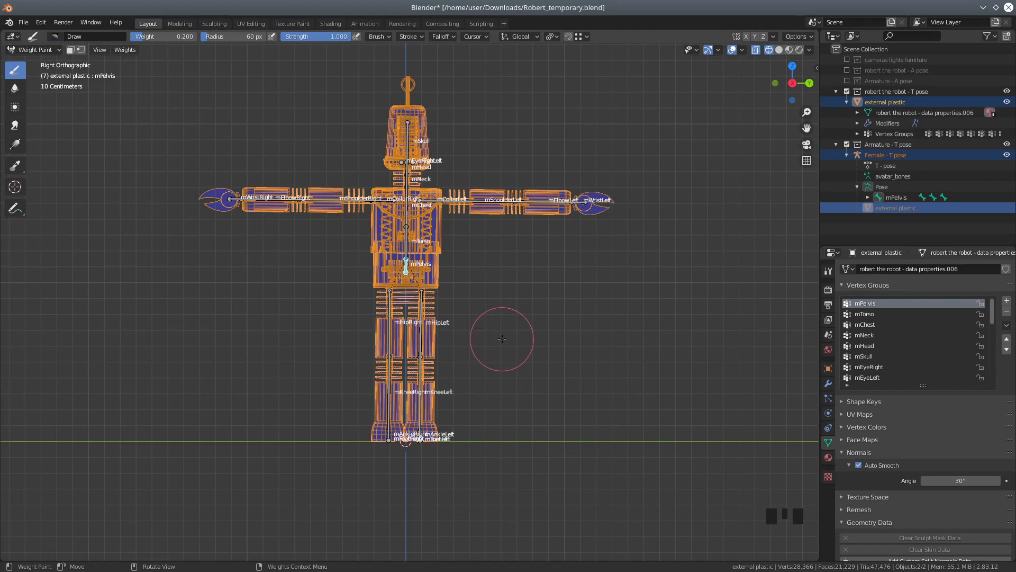
- Add the mHipRight bone to the selection and examine its weights on the hip rings and the right upper leg
scroll(504, 345, "up", 5)
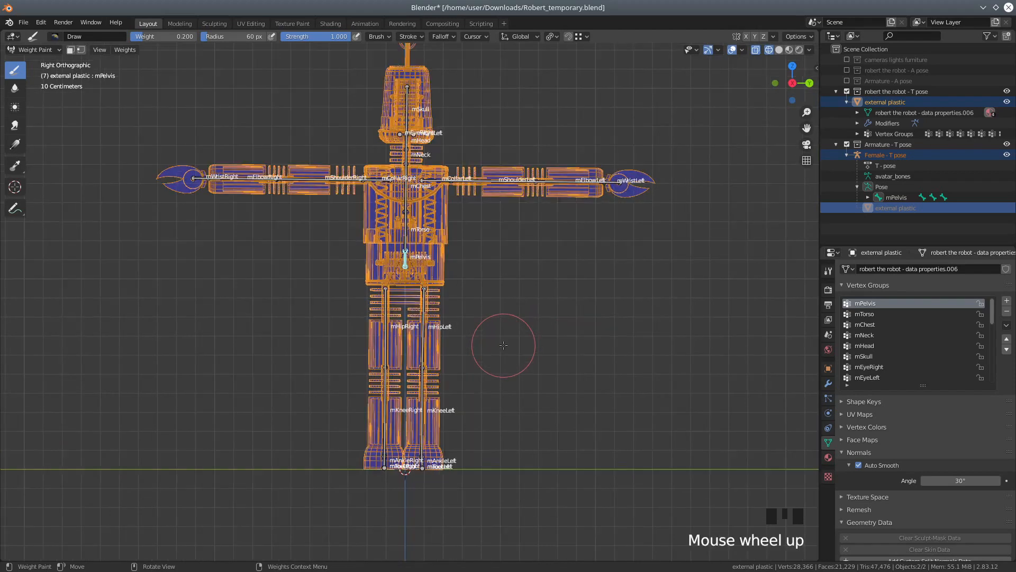
scroll(498, 344, "down", 1)
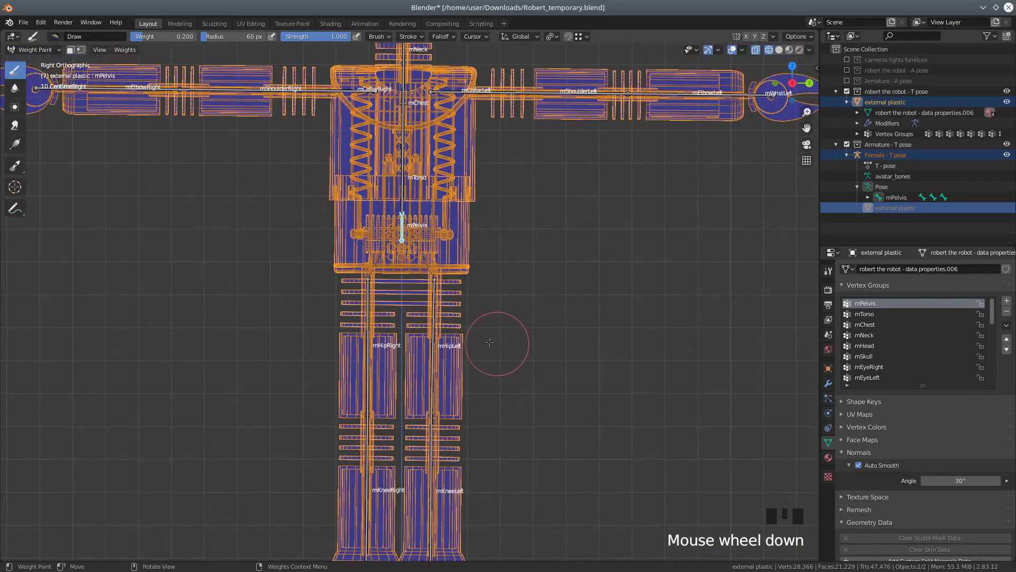
scroll(439, 325, "down", 1)
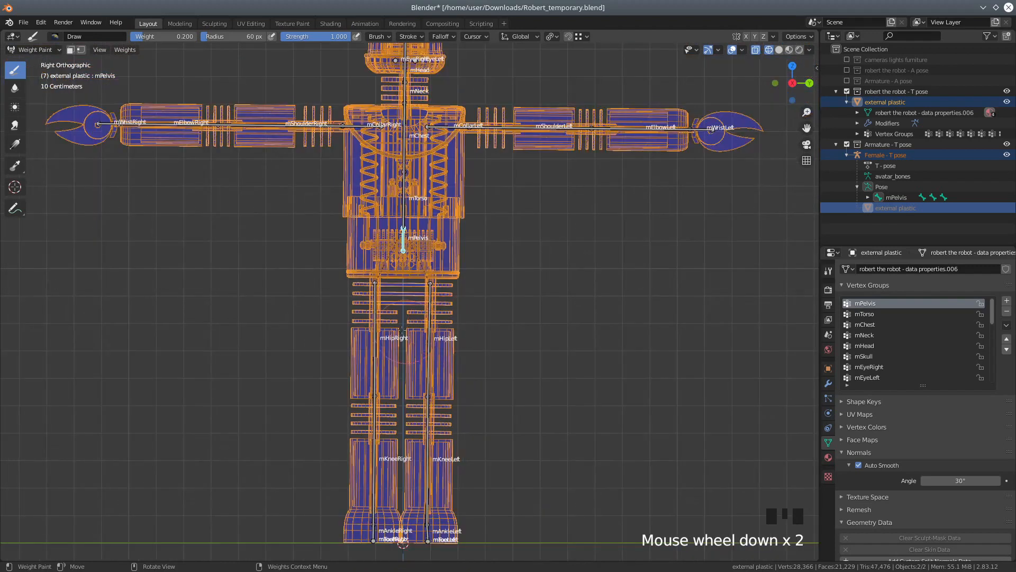
left_click(376, 310, "shift")
scroll(463, 382, "up", 2)
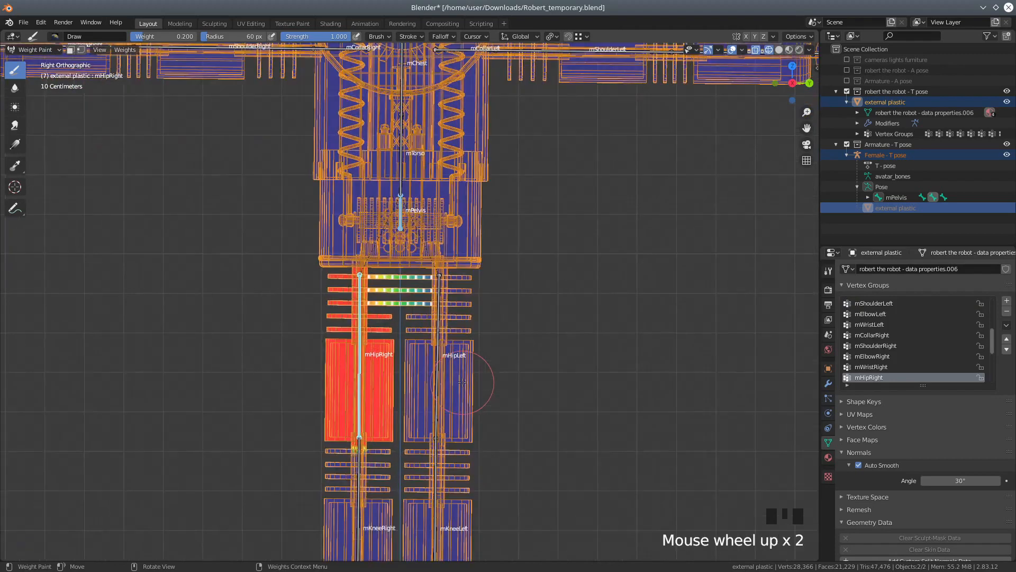
scroll(463, 382, "up", 1)
middle_click_drag(482, 372, 412, 284)
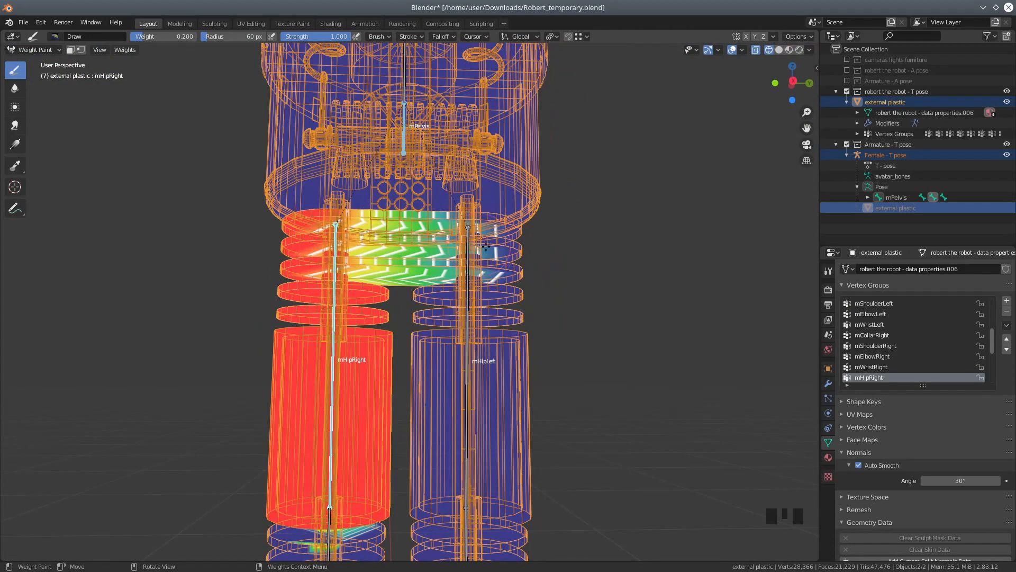
scroll(534, 317, "down", 2)
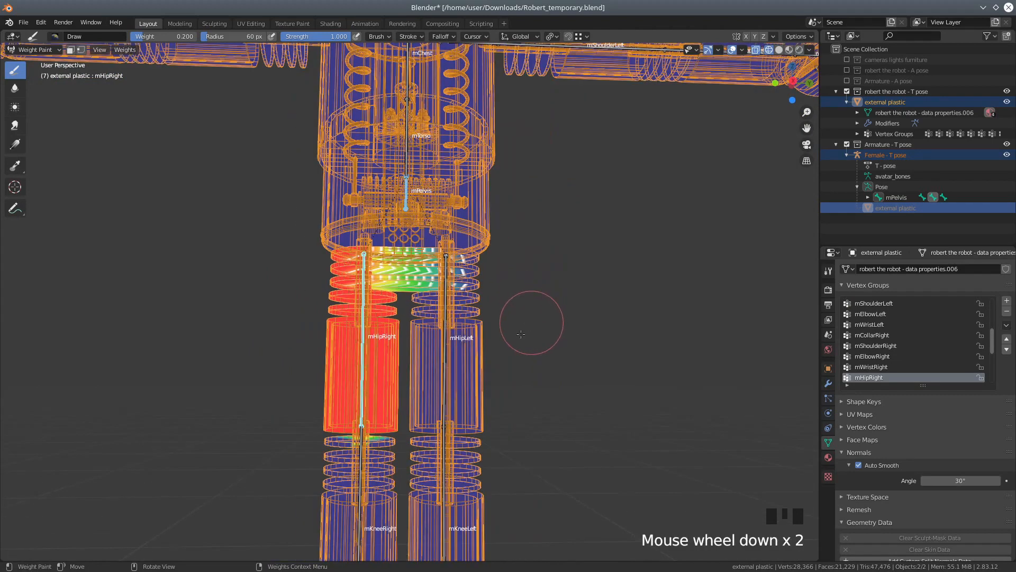
- Add the mHipLeft bone to the selection and examine its weights from the hip rings down the left leg
left_click(449, 352, "shift")
middle_click_drag(488, 356, 499, 376)
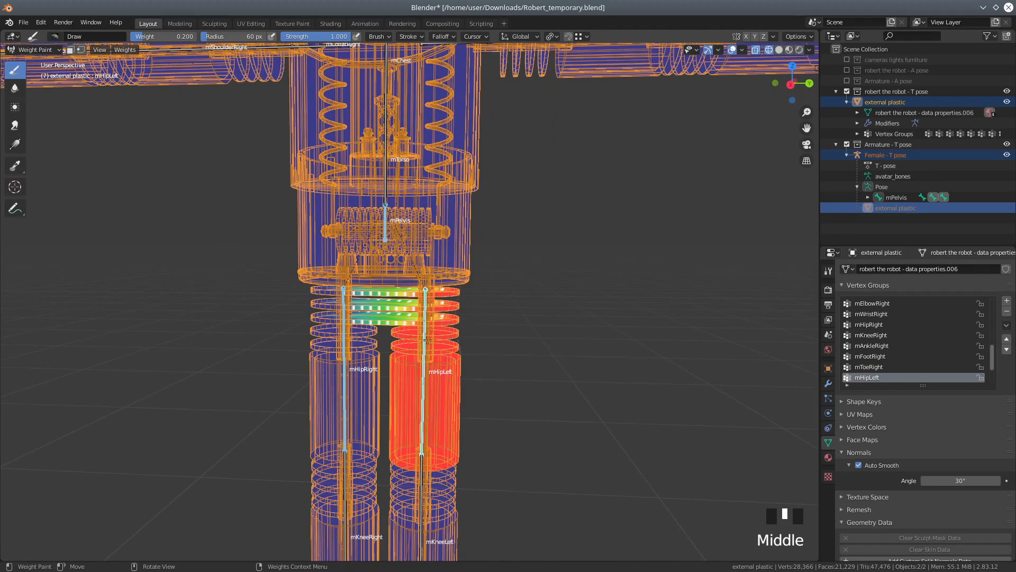
middle_click_drag(556, 466, 590, 286, "shift")
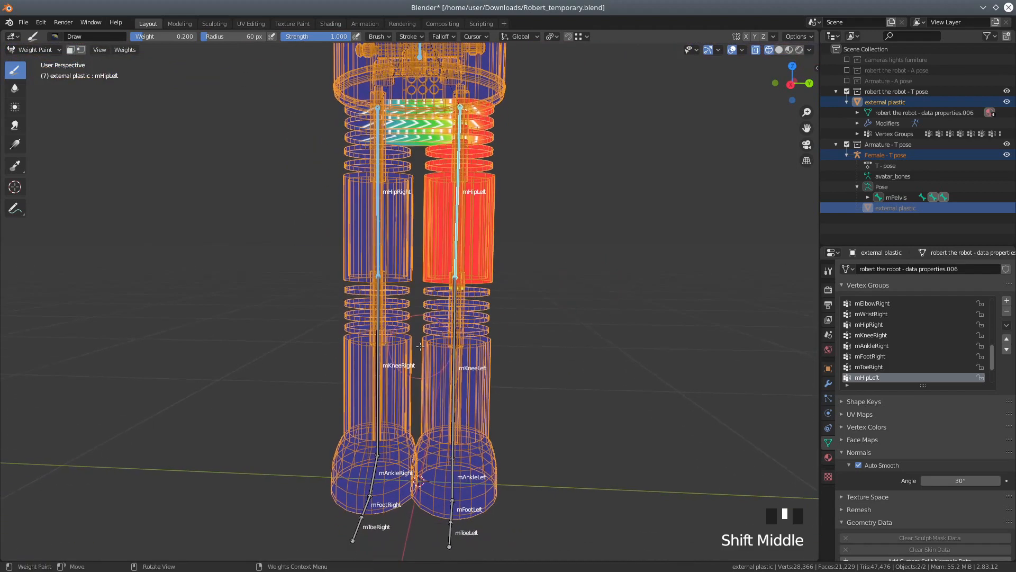
- Replace the bone selection with mKneeRight and examine its weights on the right knee rings, shin and boot from several angles
key("a")
key("a")
key("a")
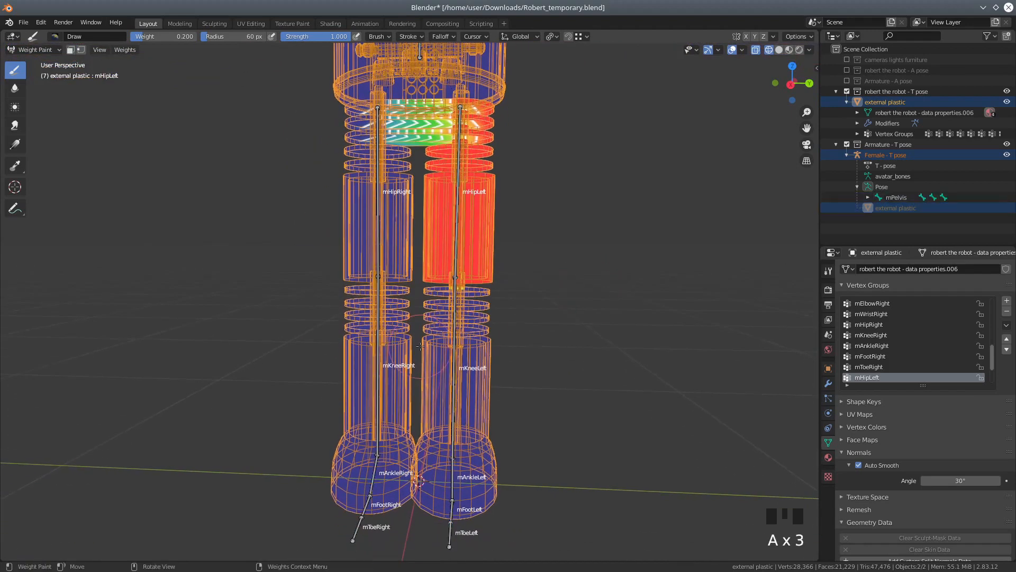
left_click(378, 304, "shift")
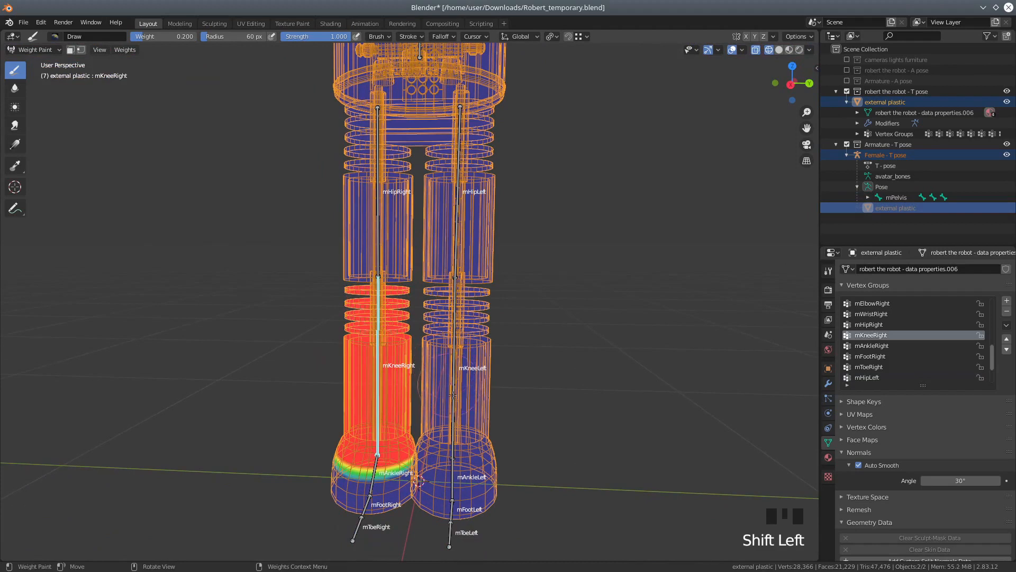
middle_click_drag(450, 377, 443, 304)
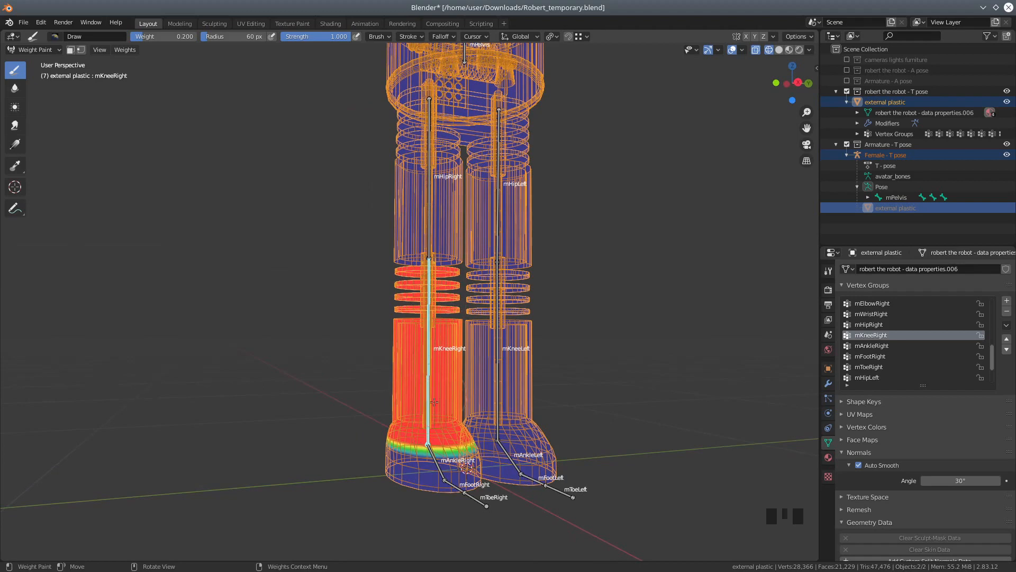
middle_click_drag(442, 404, 415, 439)
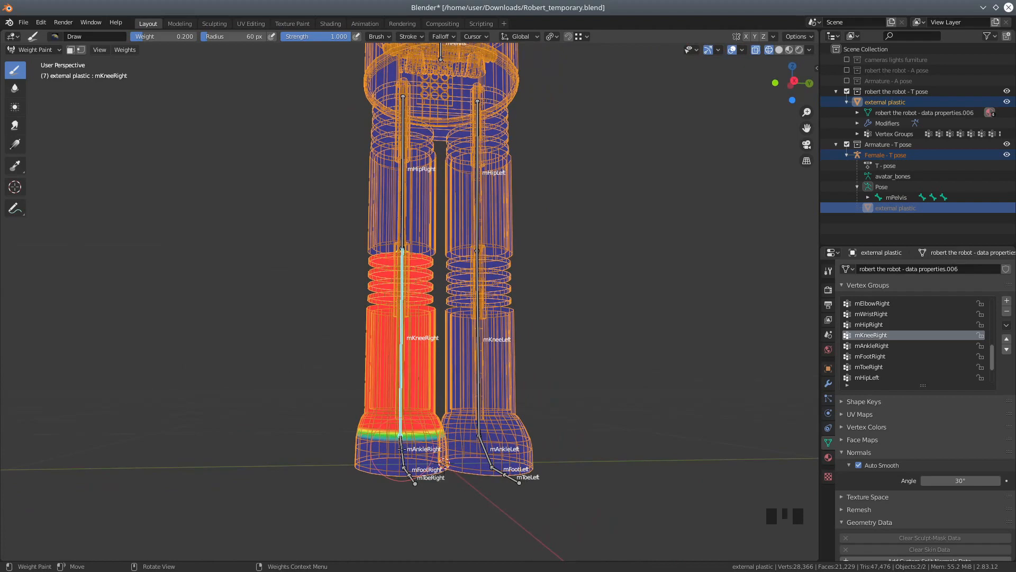
- Add the mAnkleRight, mAnkleLeft, mFootLeft and mFootRight bones to the selection and check their weights on the boots
left_click(401, 448, "shift")
mouse_move(400, 449)
middle_mouse_down()
mouse_move(443, 422)
mouse_move(395, 456)
middle_mouse_up()
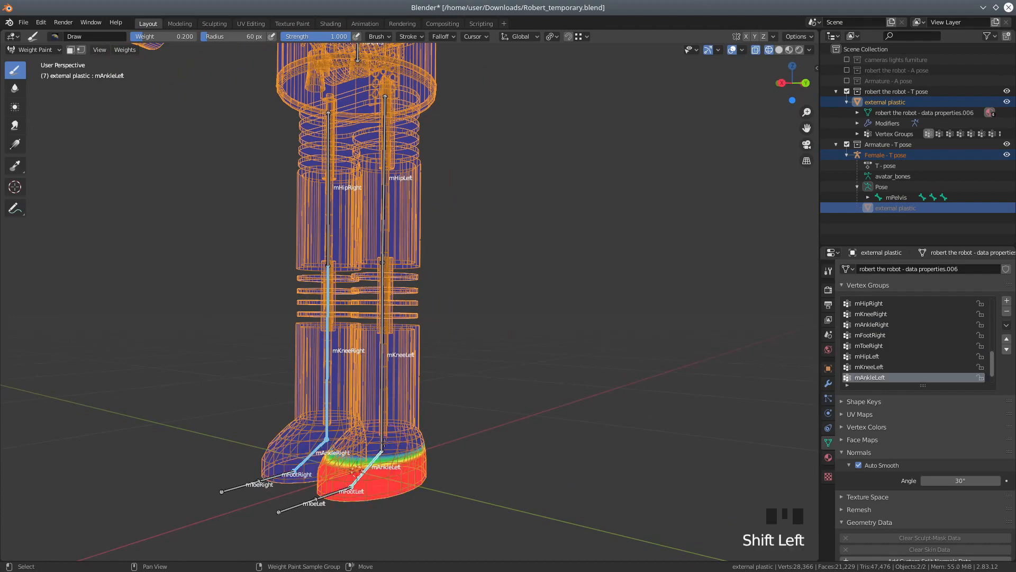
right_click(327, 495, "shift")
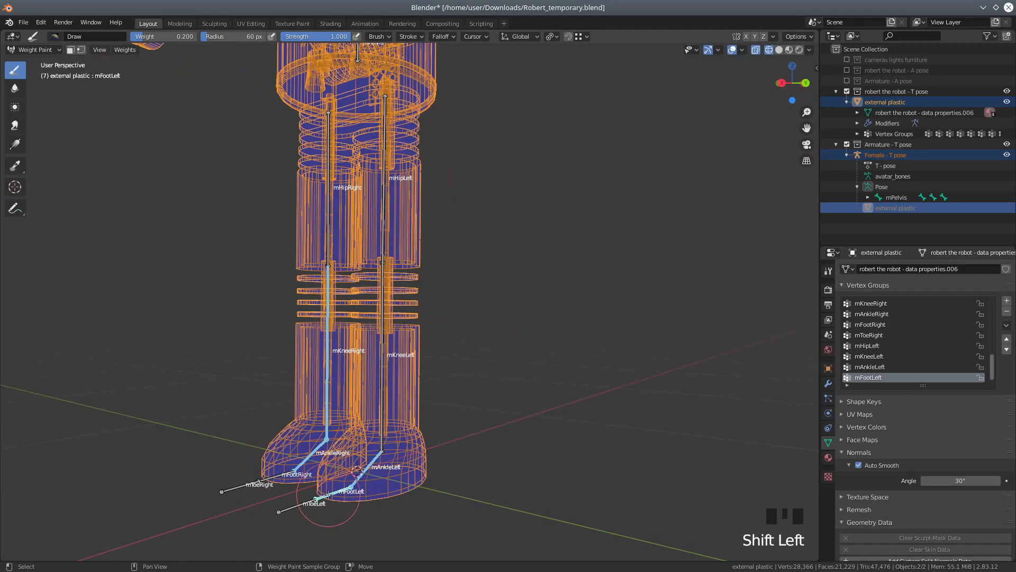
left_click(274, 477, "shift")
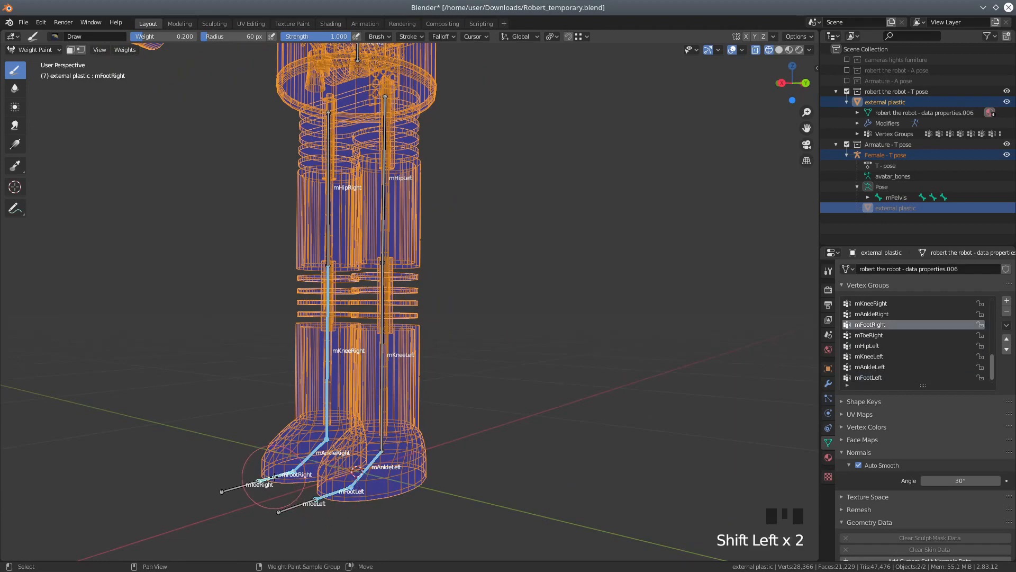
- Add the mKneeLeft bone to the selection and examine its weights on the left knee rings, shin and boot
left_click(381, 378)
left_click(382, 379, "shift")
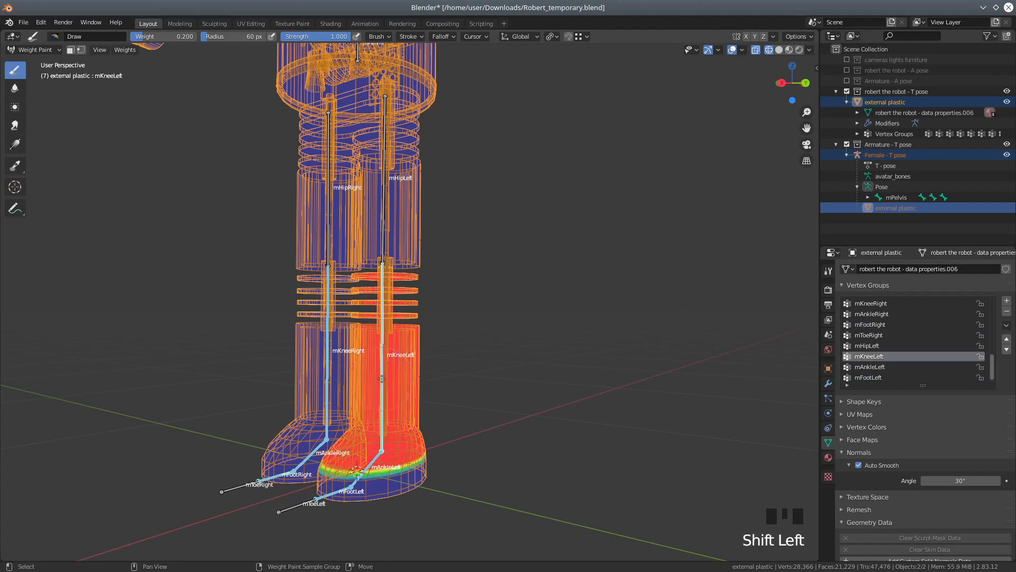
middle_click_drag(425, 398, 468, 371)
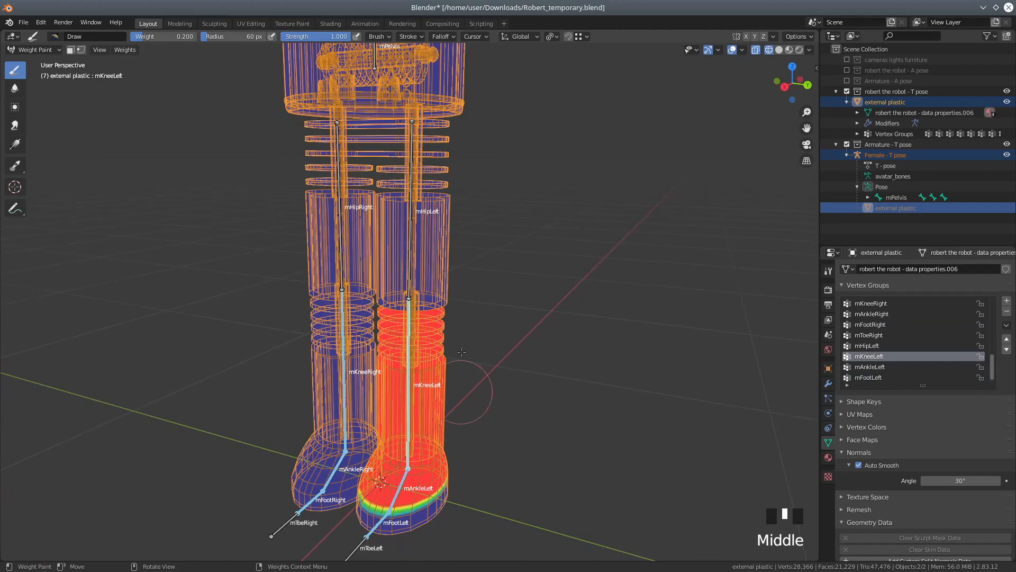
- Switch the external plastic mesh from Weight Paint mode back to Object Mode with the whole robot in view
scroll(412, 303, "down", 5)
middle_click_drag(284, 227, 343, 257)
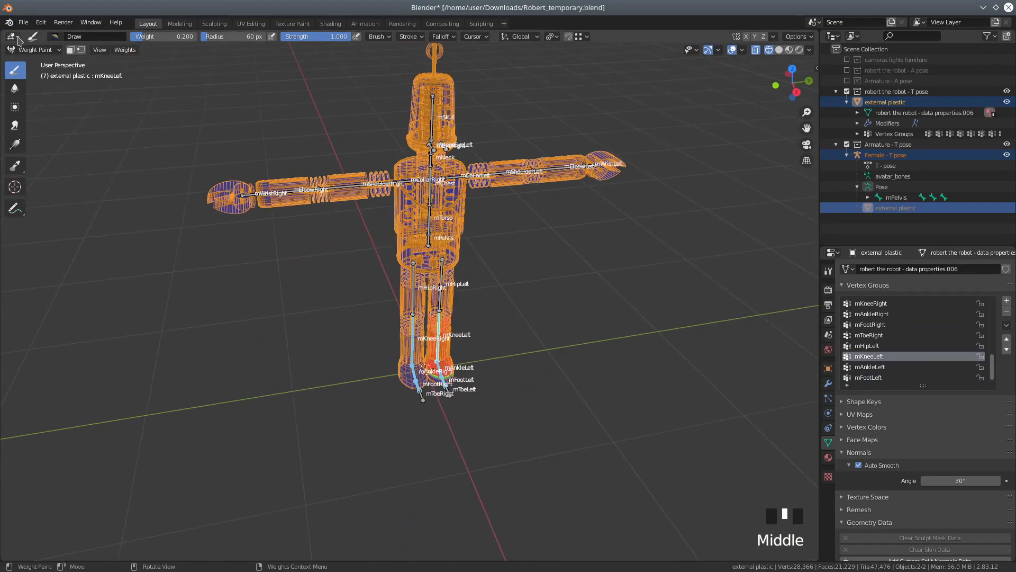
left_click(27, 50)
left_click(38, 109)
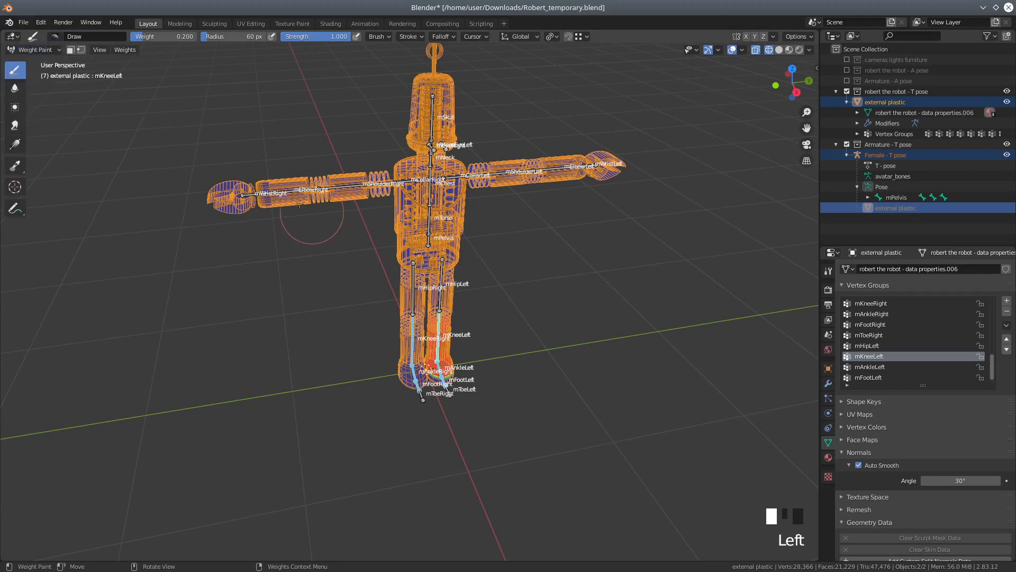
left_click(36, 52)
left_click(36, 60)
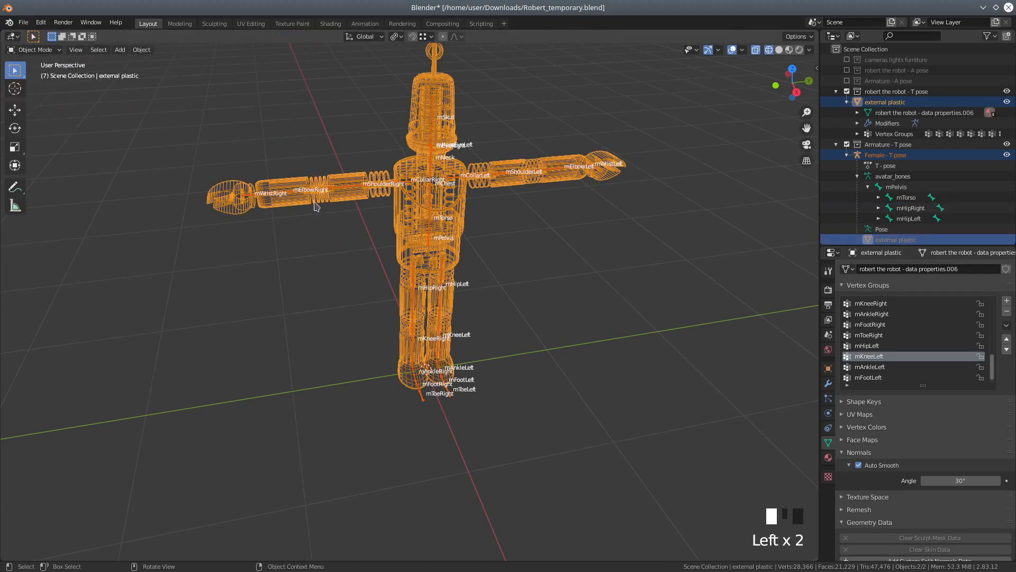
- Select the Female - T pose armature and put it in Pose Mode with solid viewport shading
left_click(337, 191)
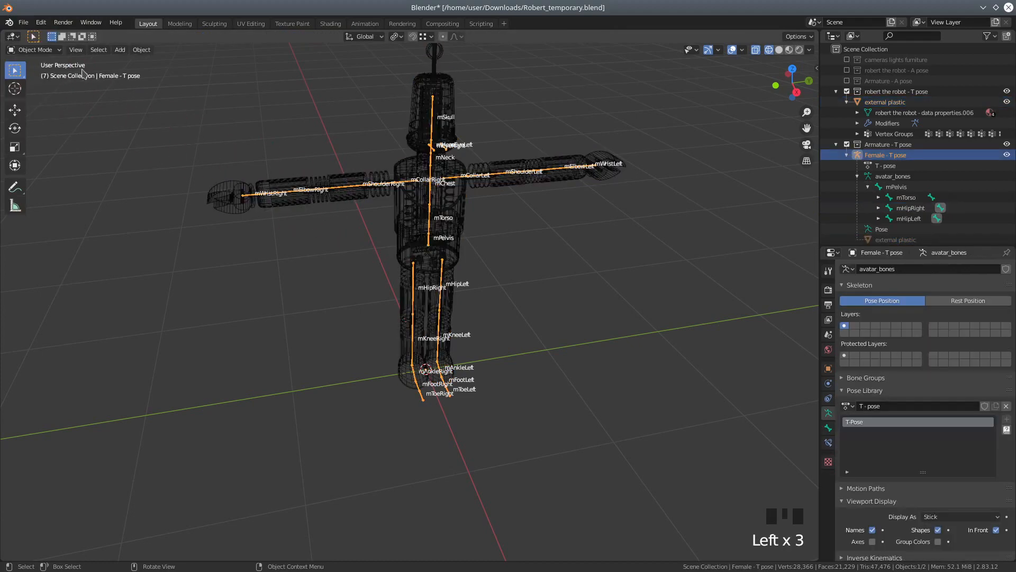
left_click(780, 52)
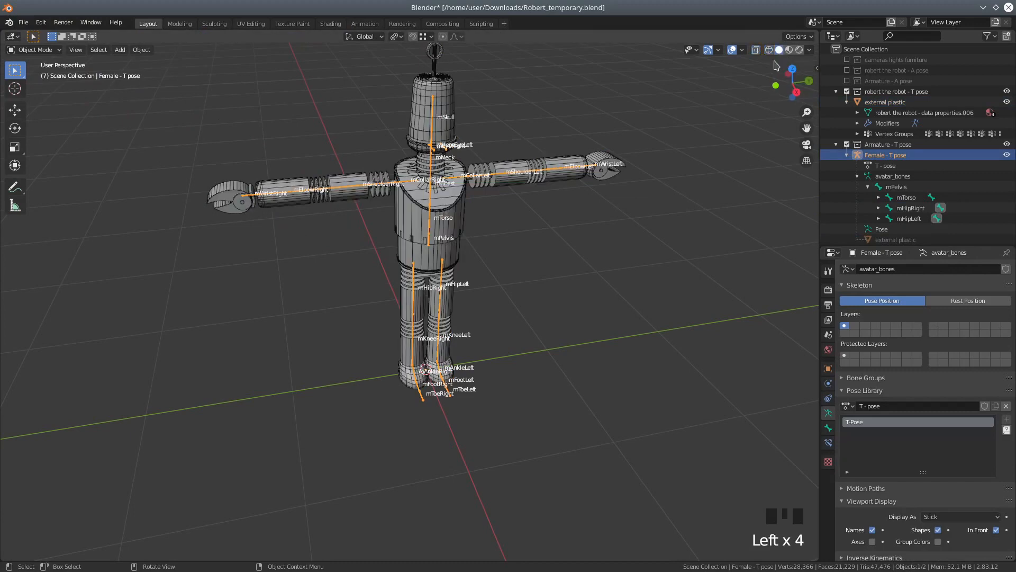
left_click_drag(48, 55, 41, 86)
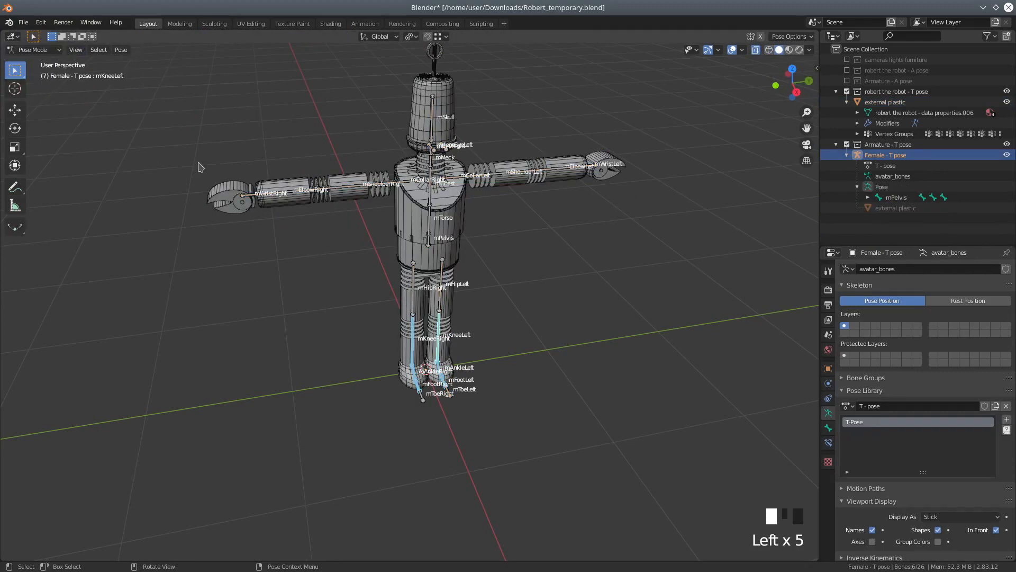
- Preview rotating the mShoulderRight bone about 46° downward to check the arm's deformation, without keeping the rotation
left_click(344, 190)
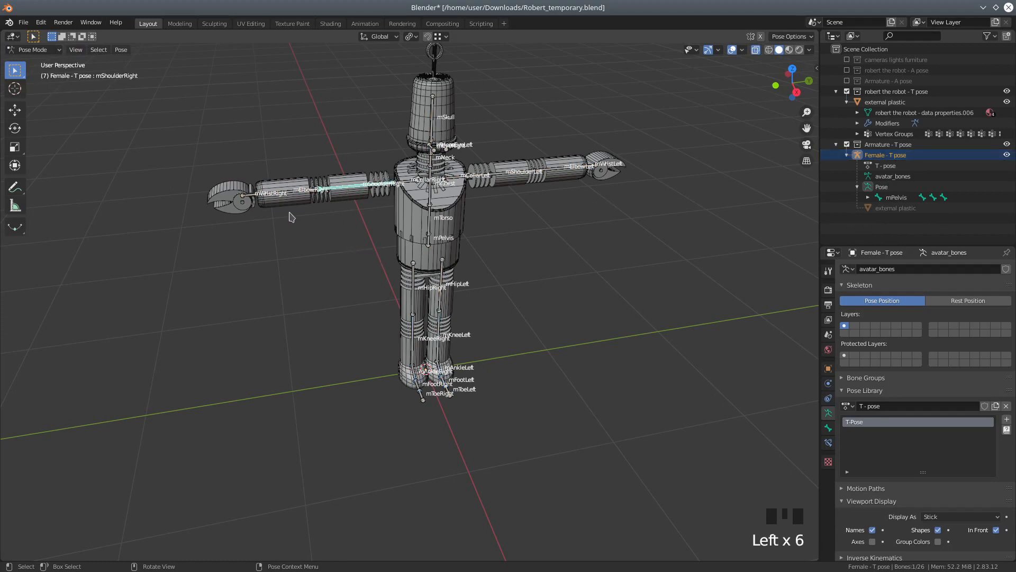
key("r")
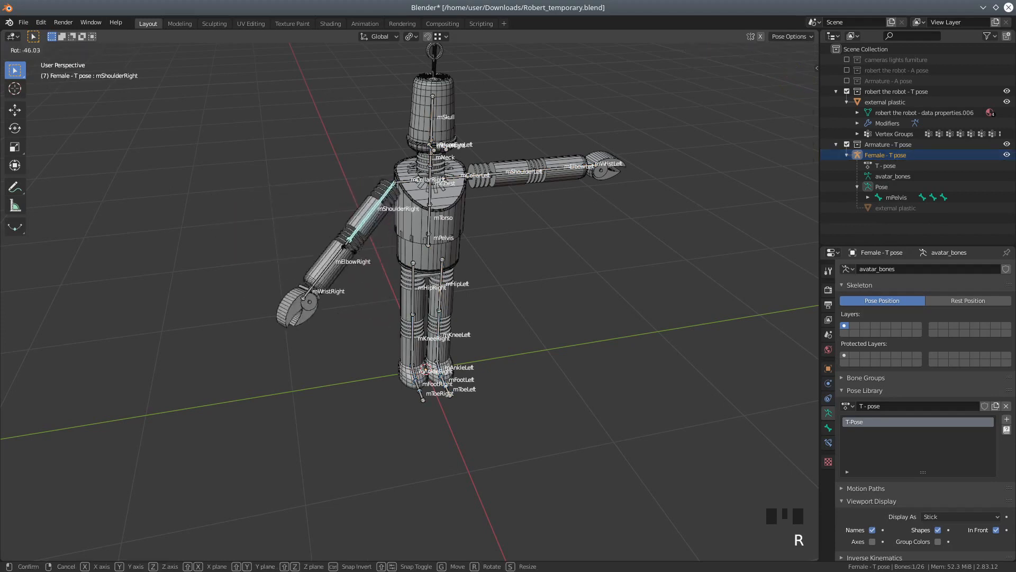
key("Escape")
- Preview rotating the mElbowRight bone about 34° downward to check the forearm's deformation, without keeping the rotation
left_click(289, 196)
key("r")
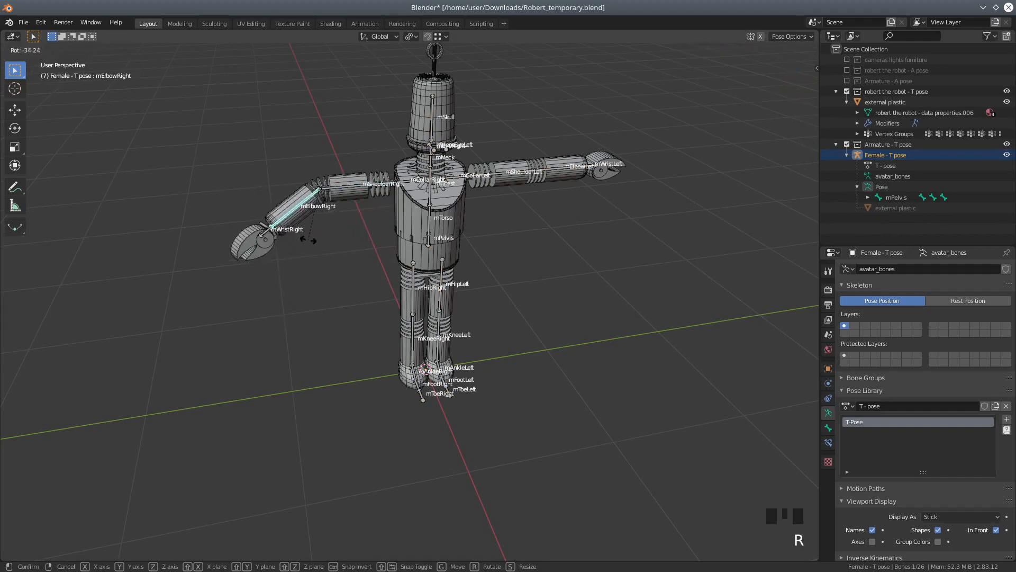
key("Escape")
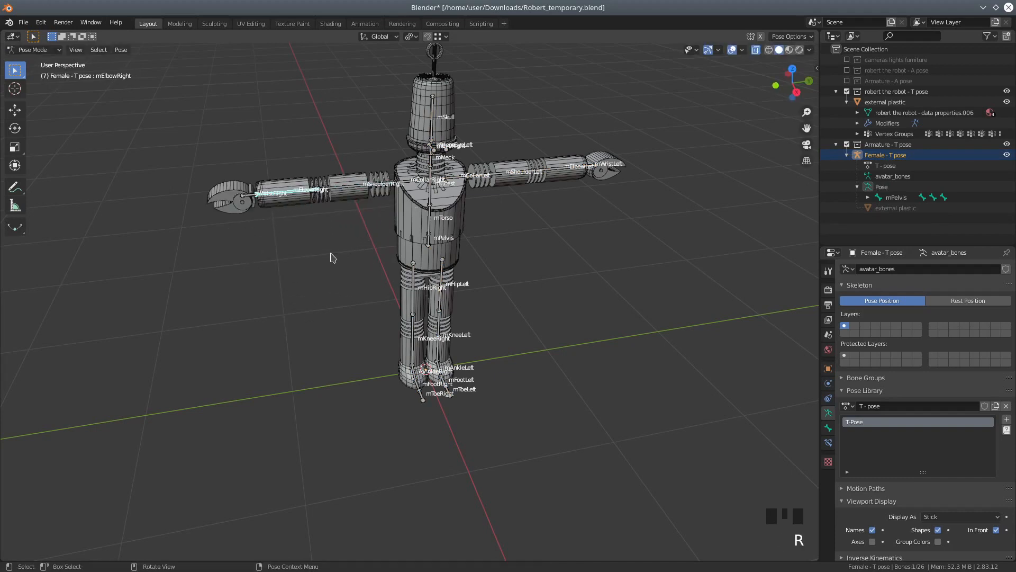
- Preview rotating the mChest bone about 21° to check how the upper body bends, without keeping the rotation
left_click(433, 195)
middle_click_drag(360, 227, 484, 226)
key("r")
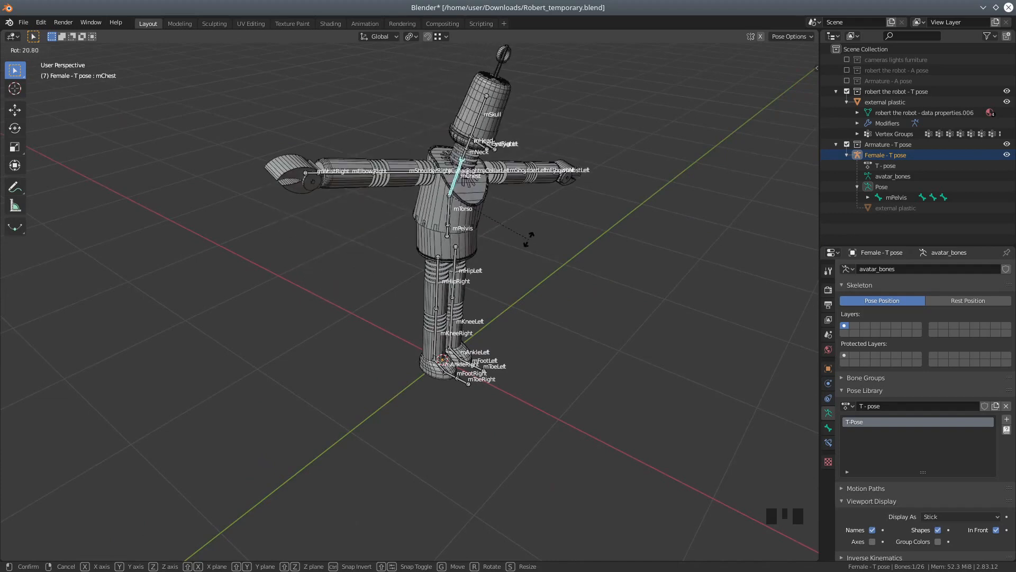
right_click(523, 226)
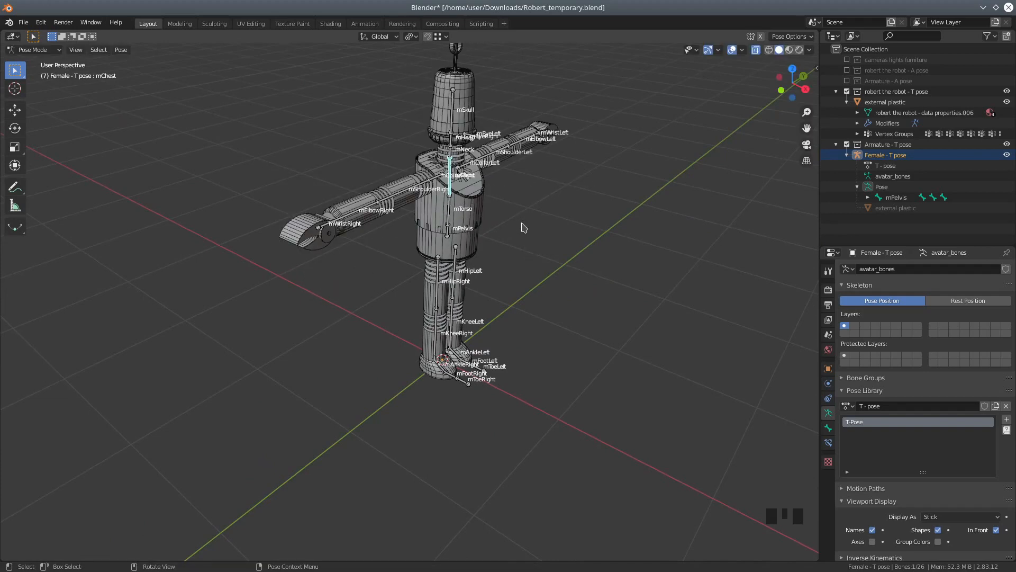
middle_click_drag(553, 272, 386, 261)
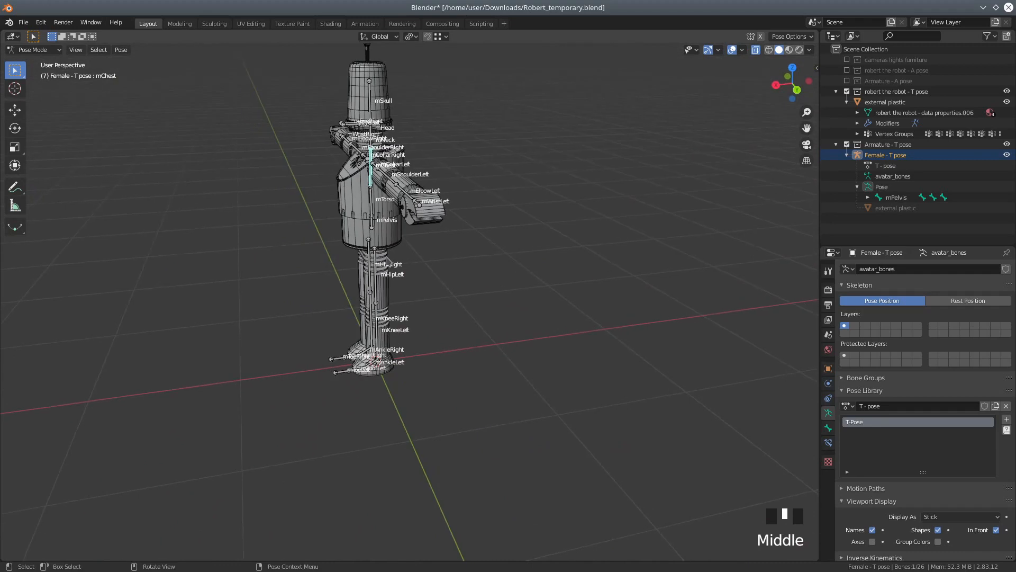
- Preview rotating the mSkull bone about 10° to check whether it deforms the head mesh, without keeping the rotation
left_click(371, 103)
key("r")
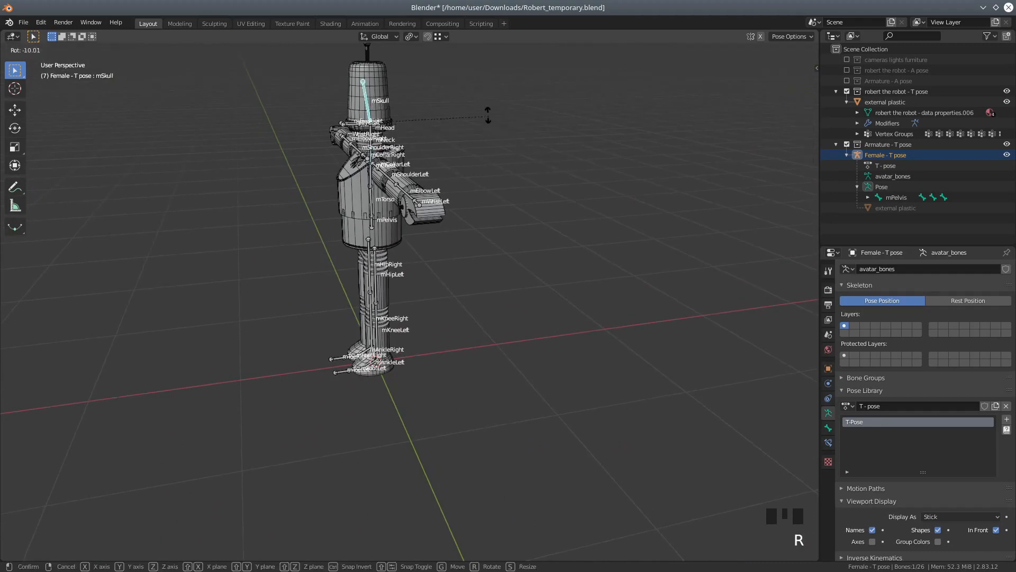
right_click(498, 122)
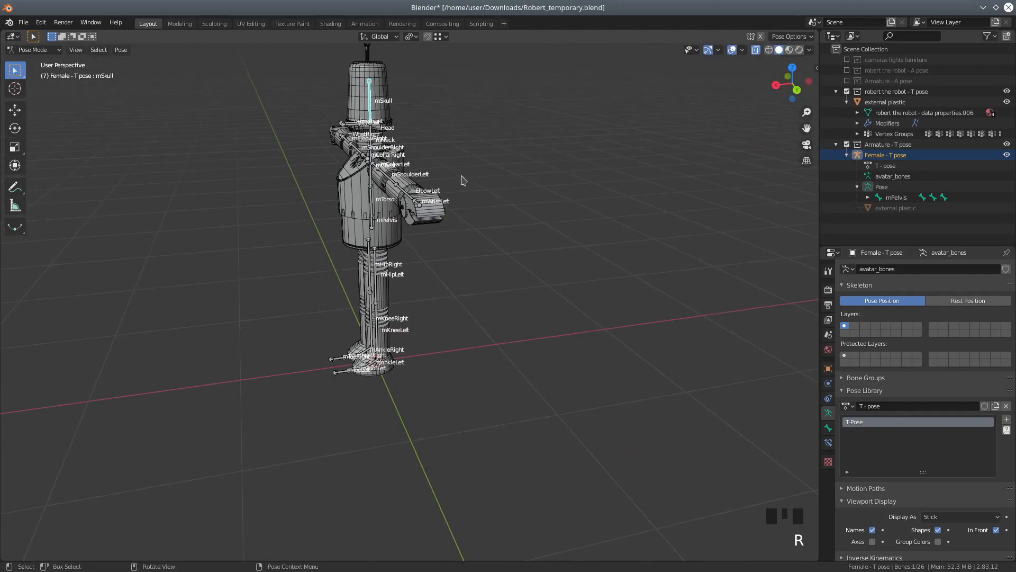
- Preview rotating the mHead bone about 25° to check the head and neck deformation, without keeping the rotation
middle_click_drag(461, 142, 465, 265, "shift")
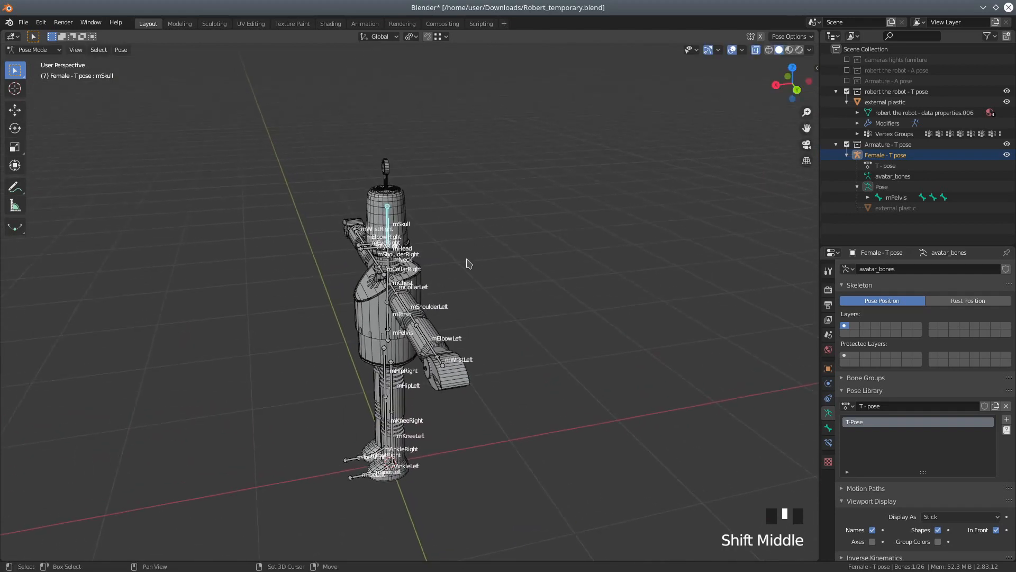
scroll(460, 269, "up", 3)
left_click(368, 202)
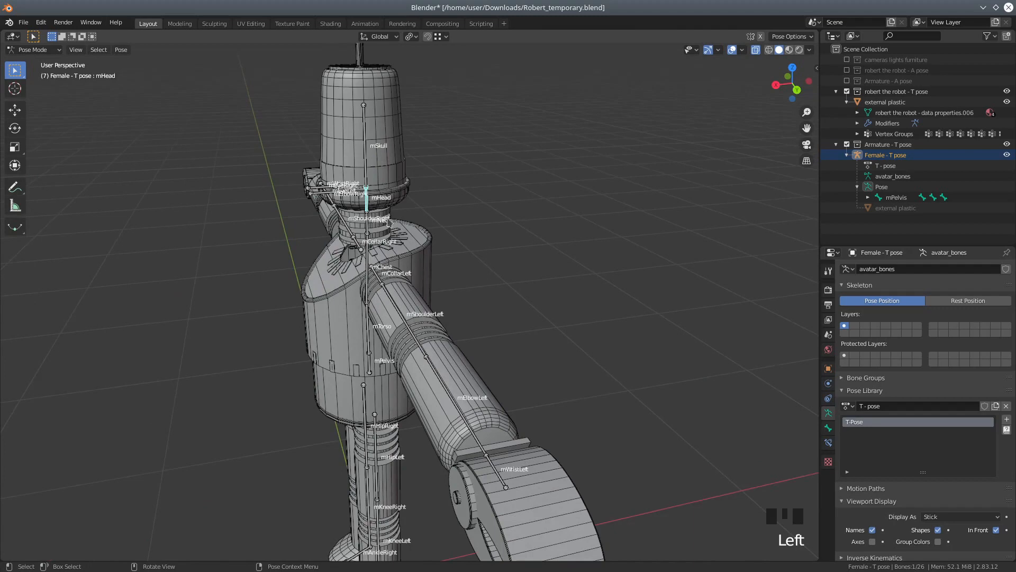
key("r")
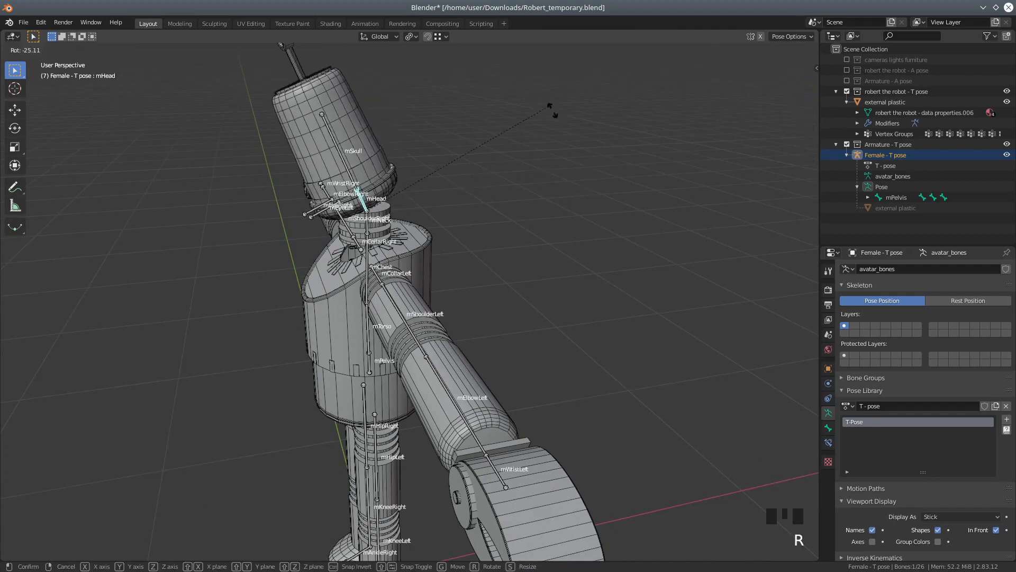
right_click(588, 169)
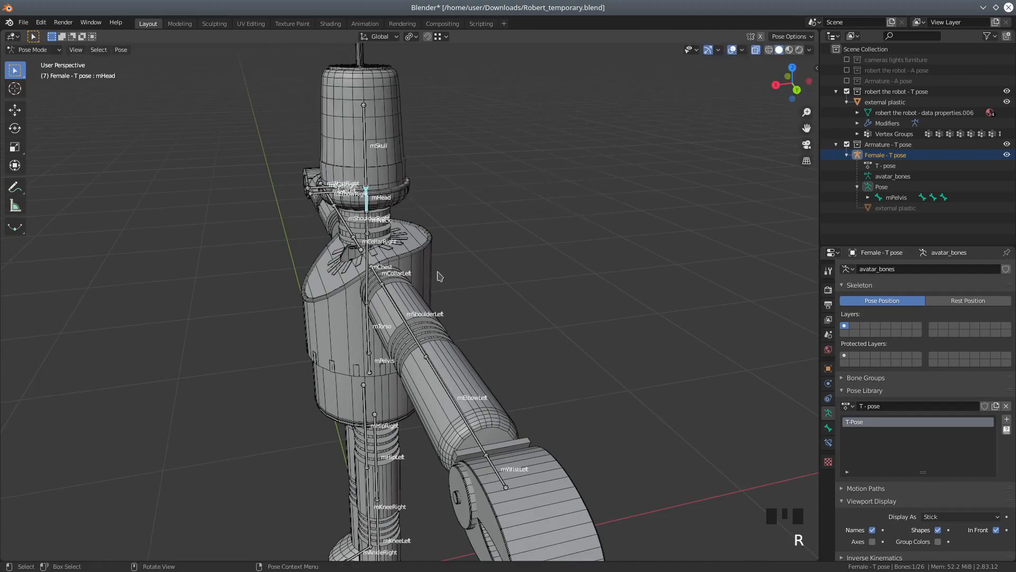
- Examine the whole robot mesh and its T-pose armature from the front and from a raised front angle
scroll(439, 275, "down", 3)
middle_click_drag(393, 300, 469, 301)
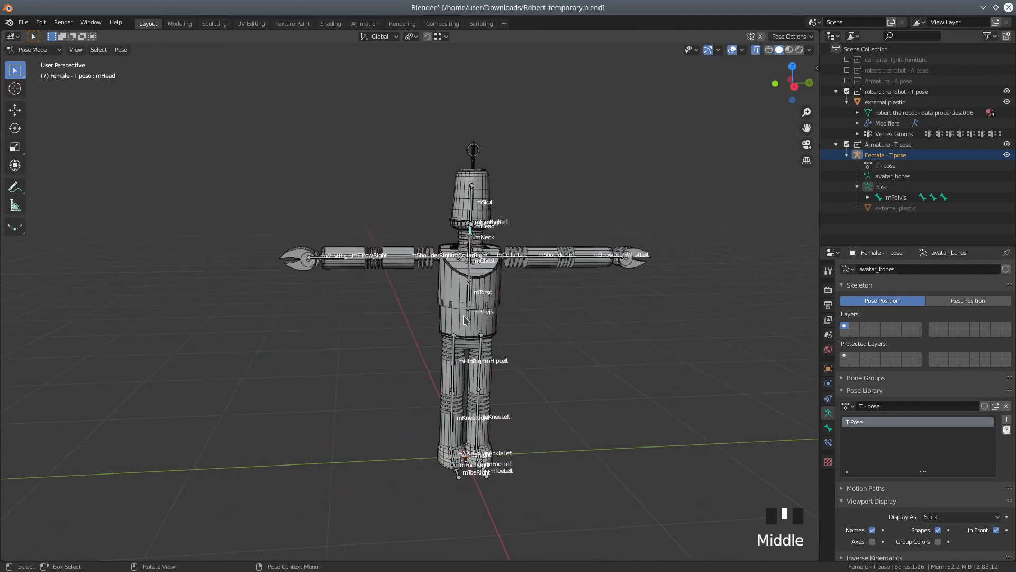
middle_click_drag(508, 331, 472, 308, "shift")
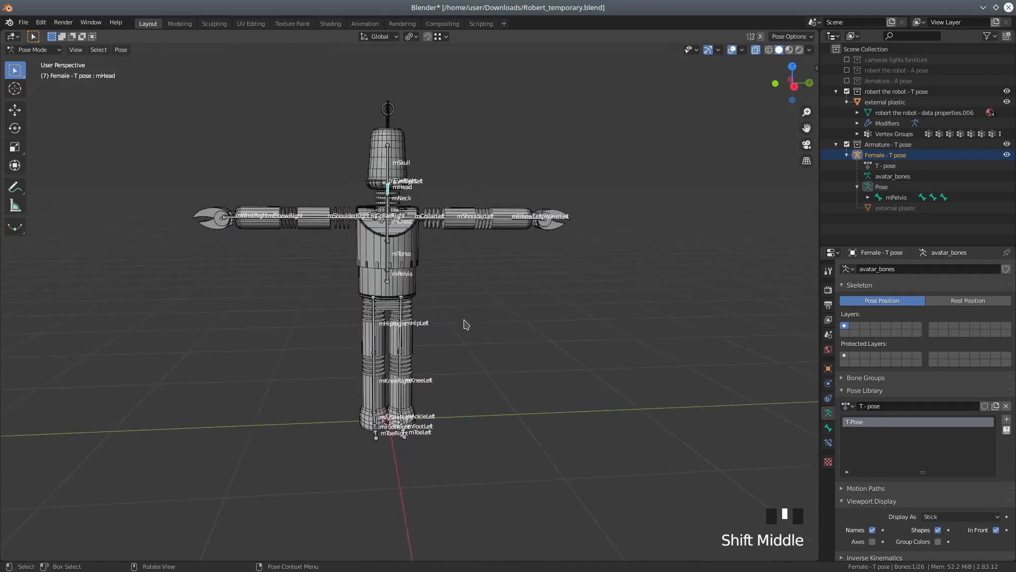
scroll(464, 324, "up", 2)
scroll(463, 328, "down", 2)
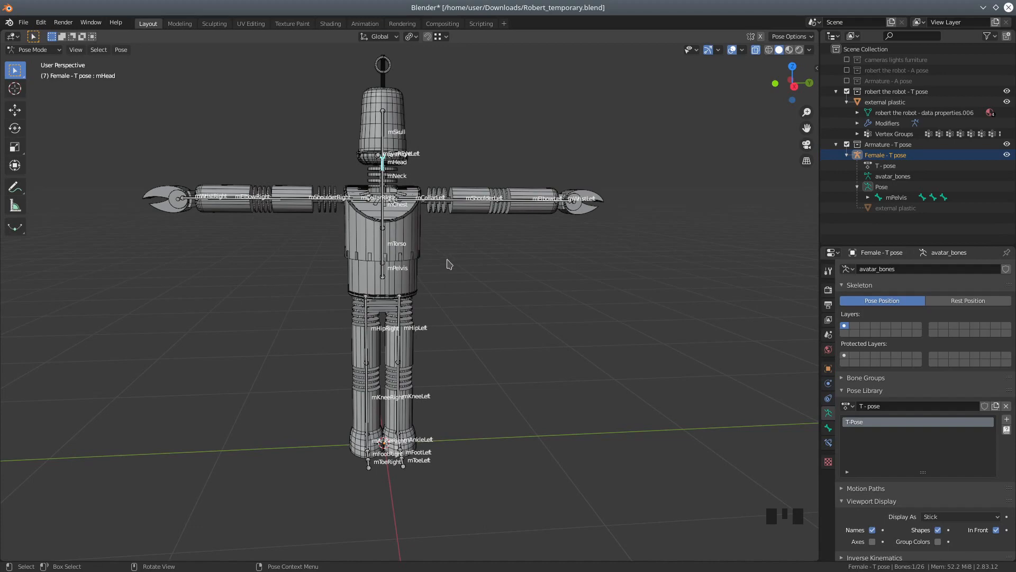
middle_click_drag(449, 264, 474, 285)
scroll(474, 286, "up", 2)
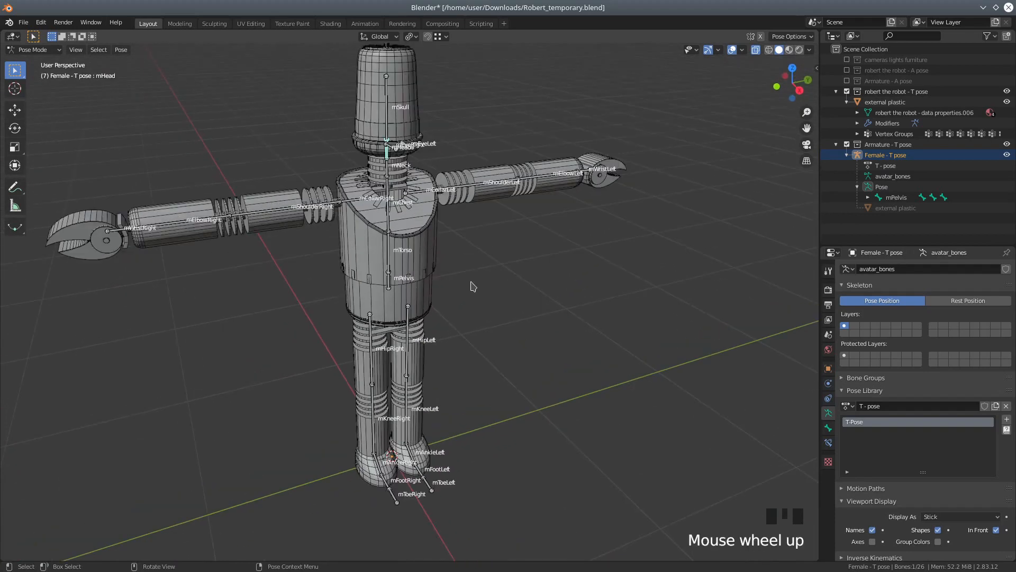
scroll(473, 286, "up", 1)
scroll(473, 287, "down", 1)
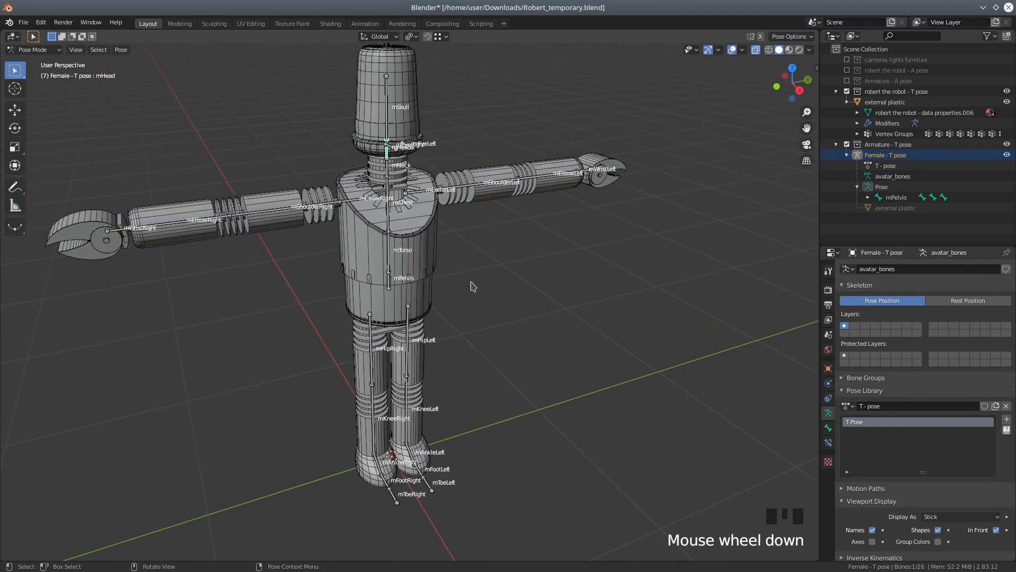
mouse_move(485, 286)
middle_mouse_down()
mouse_move(425, 281)
mouse_move(483, 287)
middle_mouse_up()
scroll(429, 280, "down", 1)
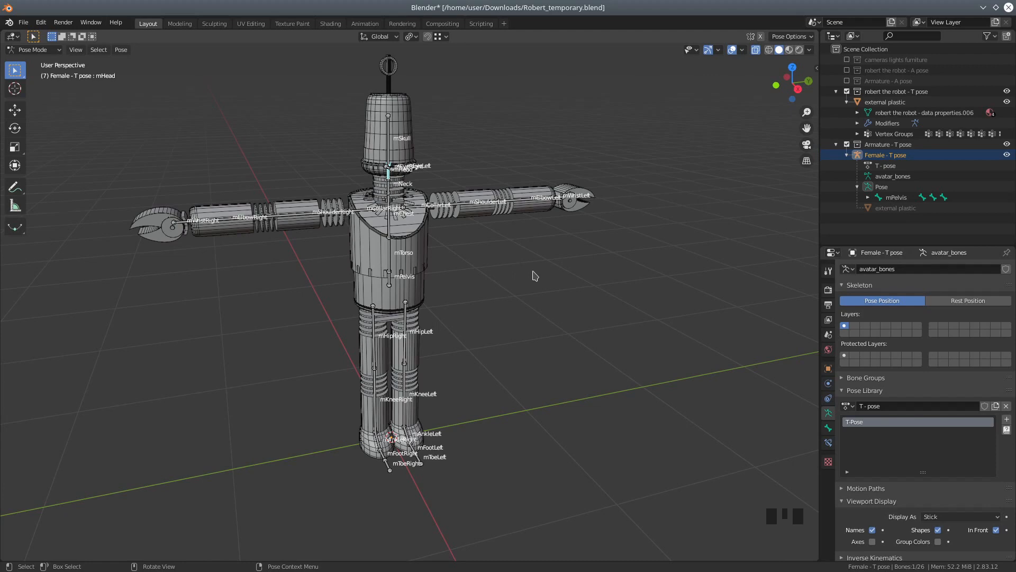
mouse_move(572, 290)
middle_mouse_down()
mouse_move(513, 291)
mouse_move(581, 288)
mouse_move(569, 286)
middle_mouse_up()
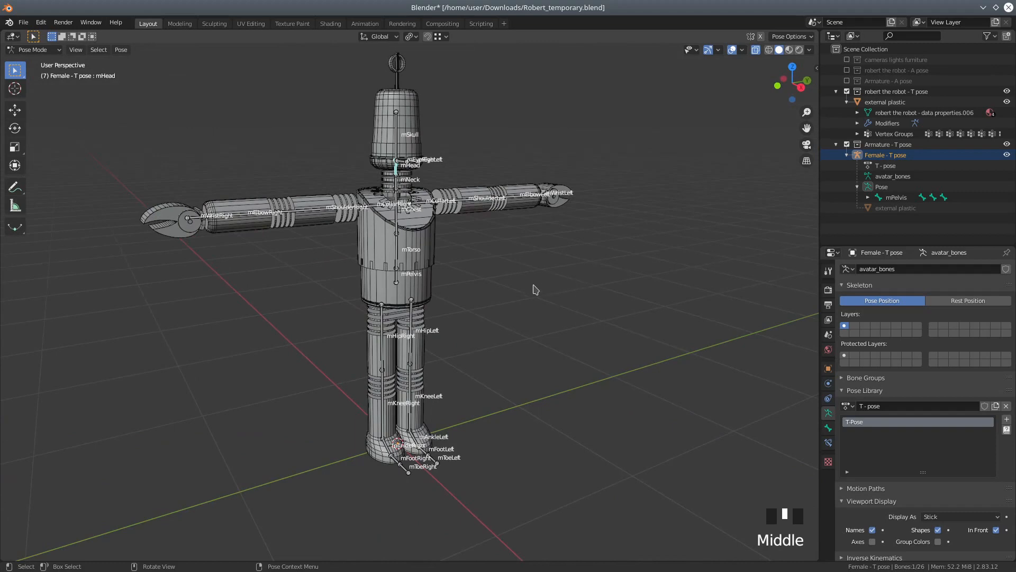
middle_click_drag(491, 294, 483, 297)
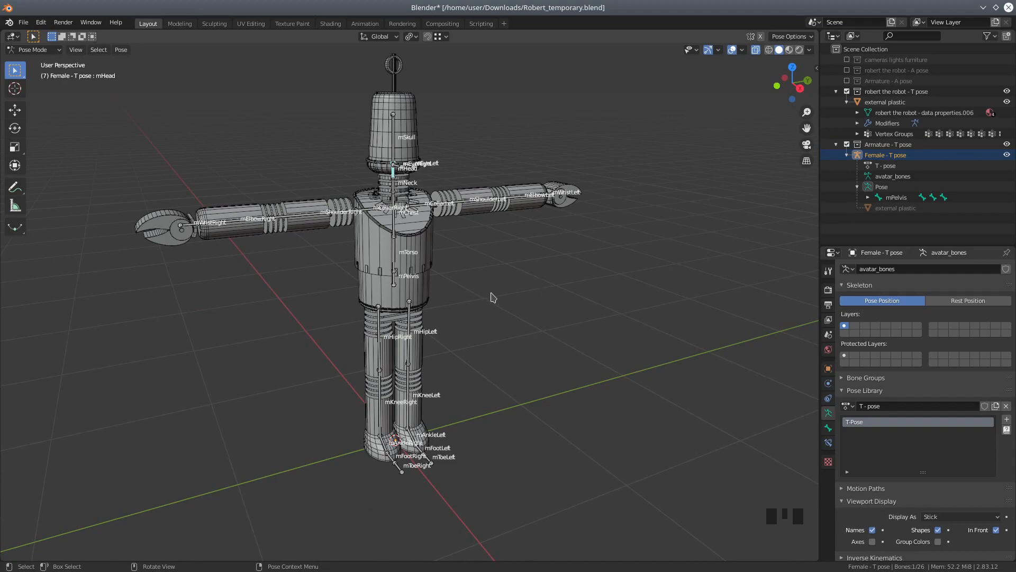
scroll(493, 297, "down", 1)
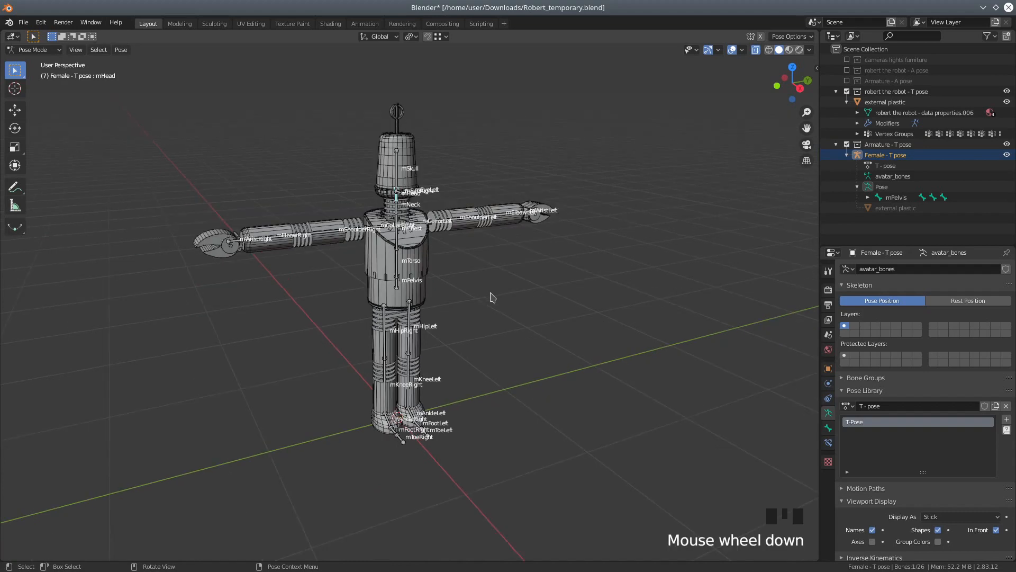